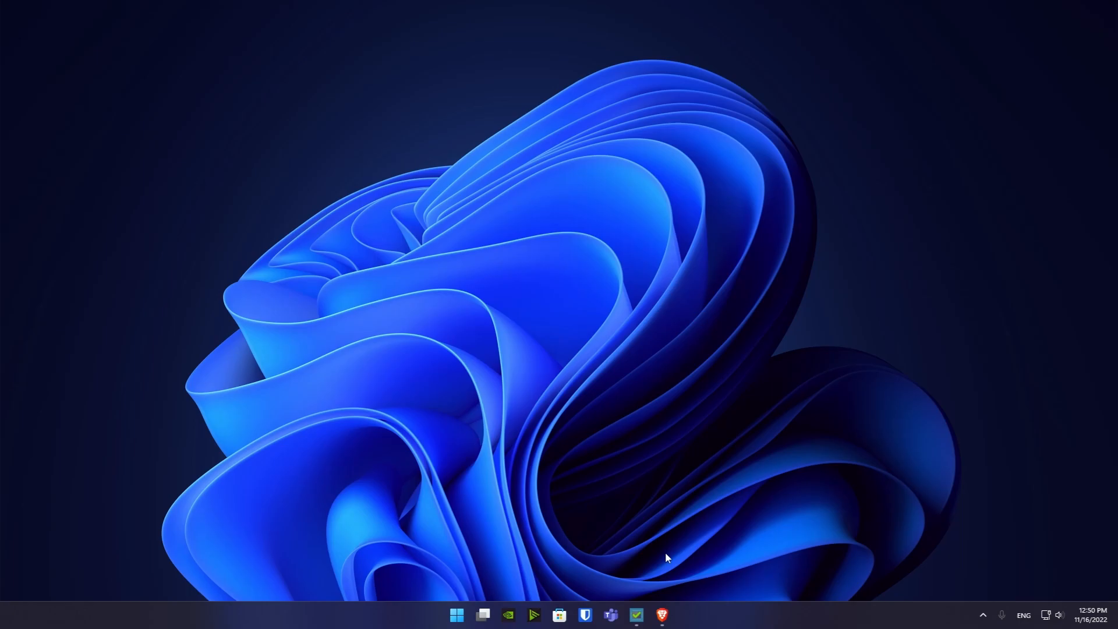
- Switch to the browser and look over the NVCleanstall v1.13.0 download page on TechPowerUp
mouse_move(674, 615)
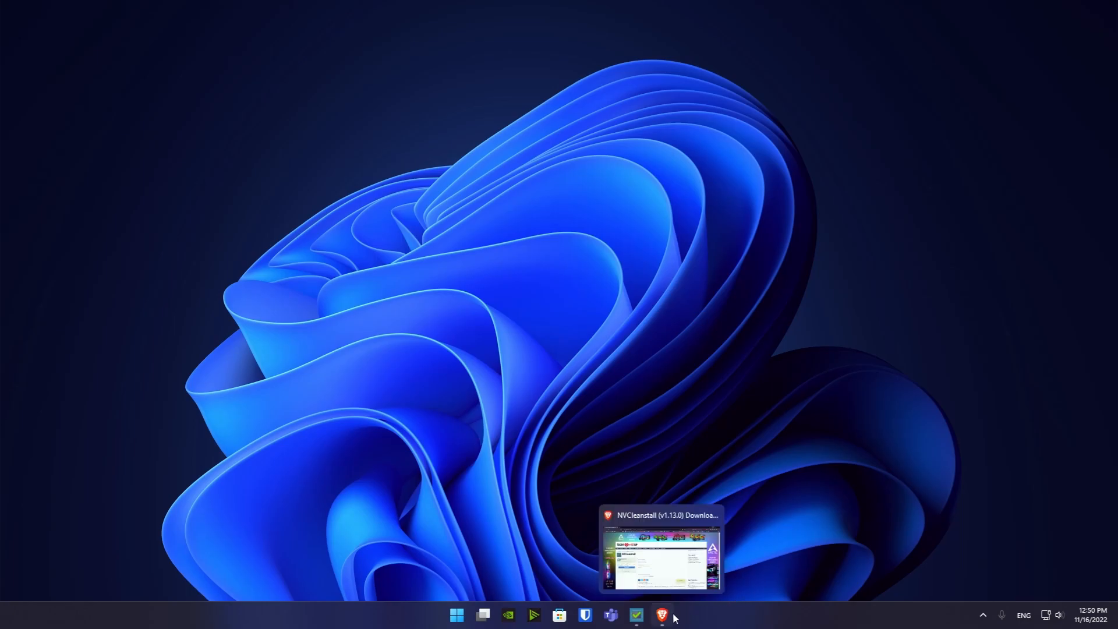
left_click(673, 616)
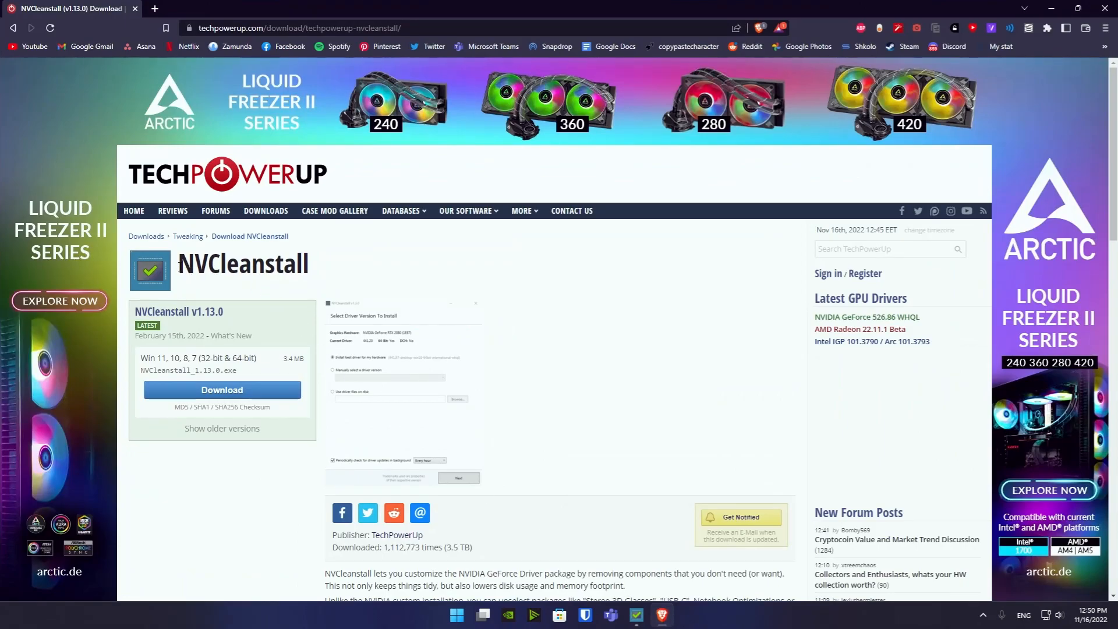
left_click_drag(179, 265, 315, 271)
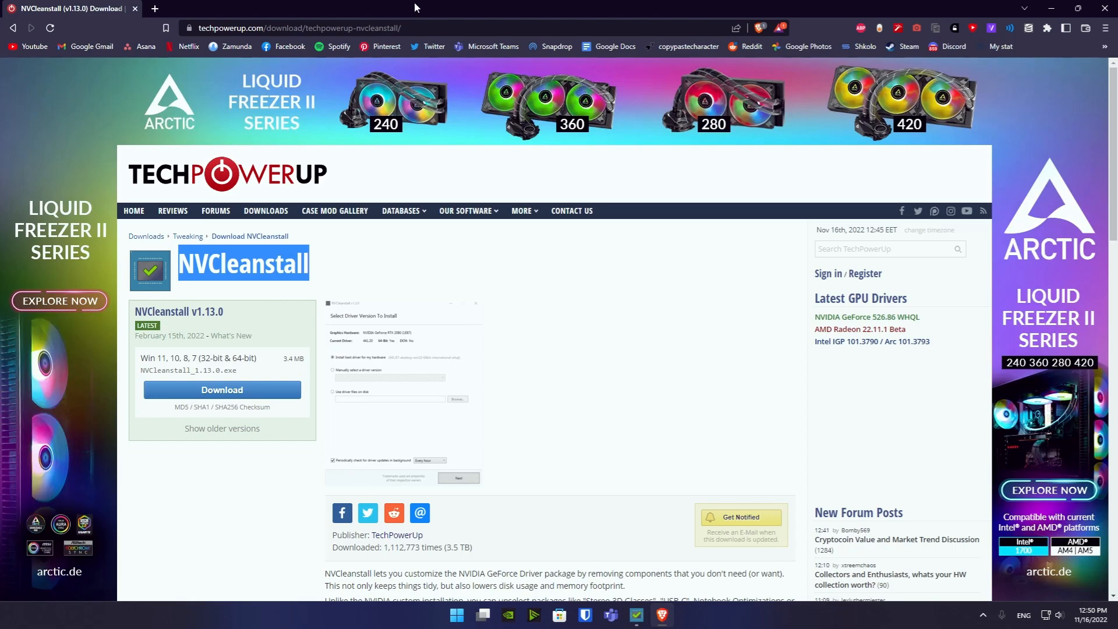
left_click_drag(439, 7, 517, 62)
double_click(517, 63)
scroll(455, 341, "down", 3)
scroll(451, 338, "up", 2)
- Minimize the browser, bring up NVCleanstall and reposition its window on the desktop
left_click(1055, 8)
left_click(637, 621)
left_click_drag(494, 106, 453, 115)
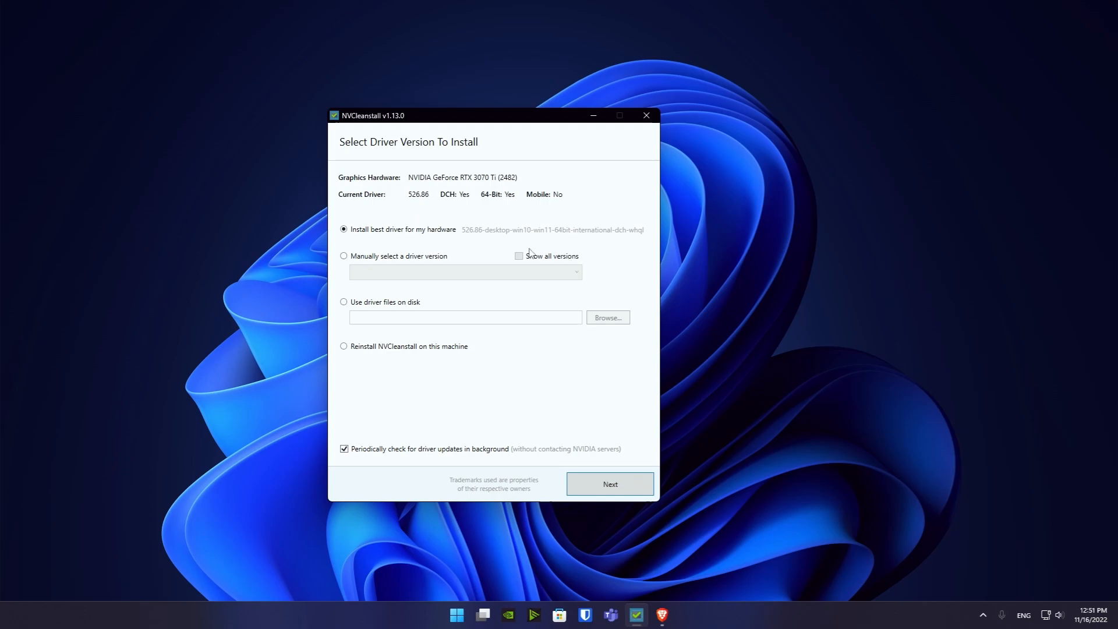
- Try the manual driver version option with all versions shown, and the option to use driver files on disk
left_click(343, 256)
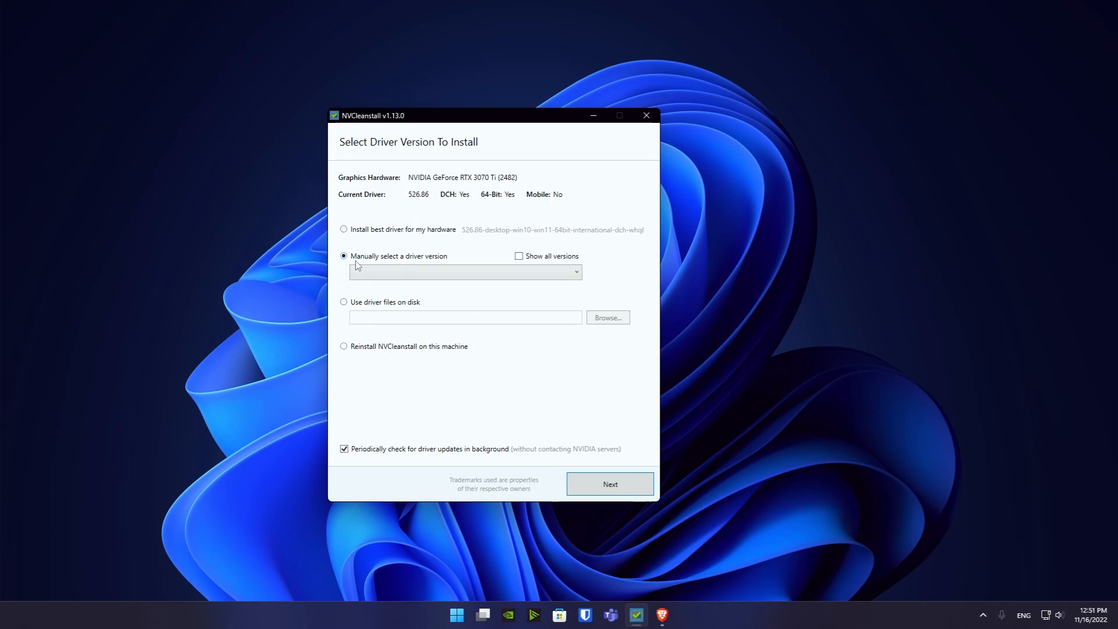
left_click(521, 257)
left_click(522, 257)
left_click(521, 258)
left_click(548, 273)
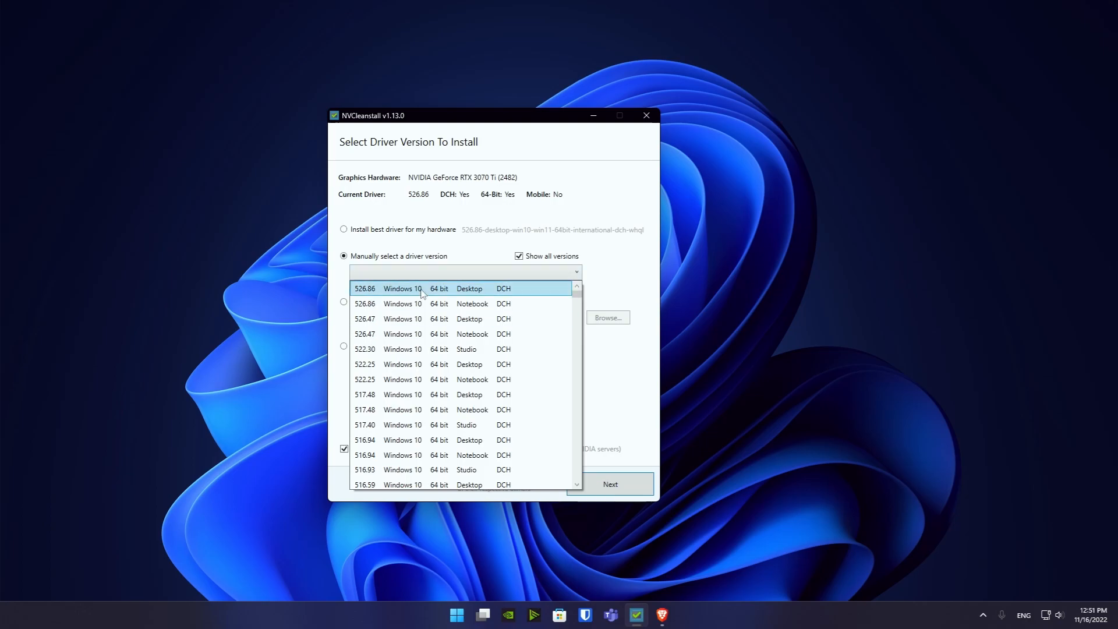
mouse_move(577, 295)
left_mouse_down()
mouse_move(575, 432)
mouse_move(578, 290)
left_mouse_up()
left_click(613, 269)
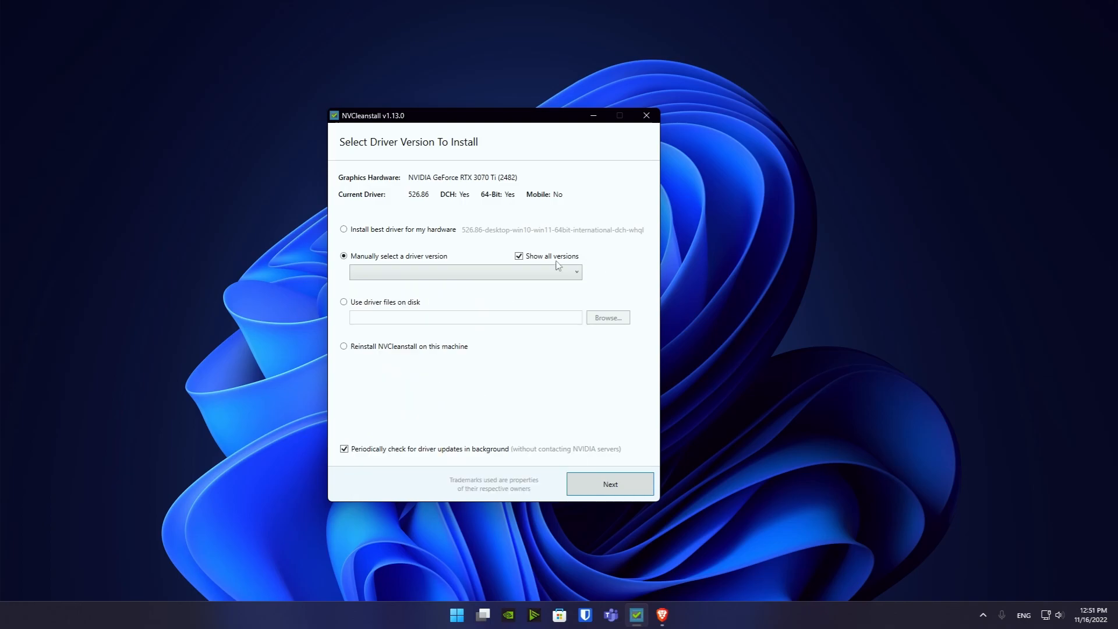
left_click(344, 302)
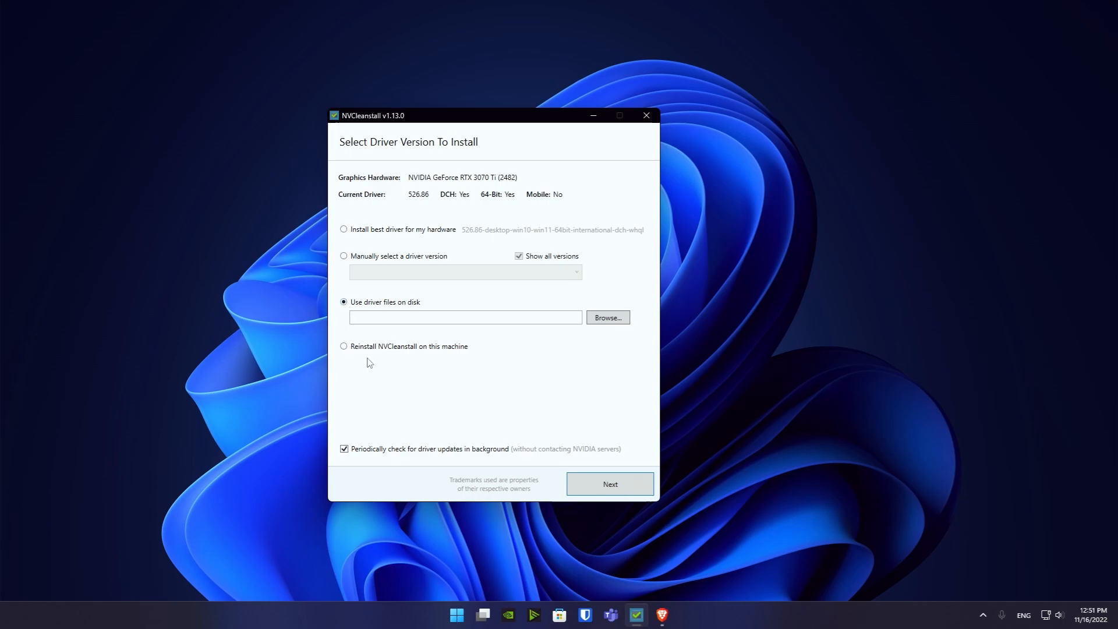
- Choose to install the best driver for the hardware and continue to the component selection
mouse_move(663, 618)
left_click(436, 231)
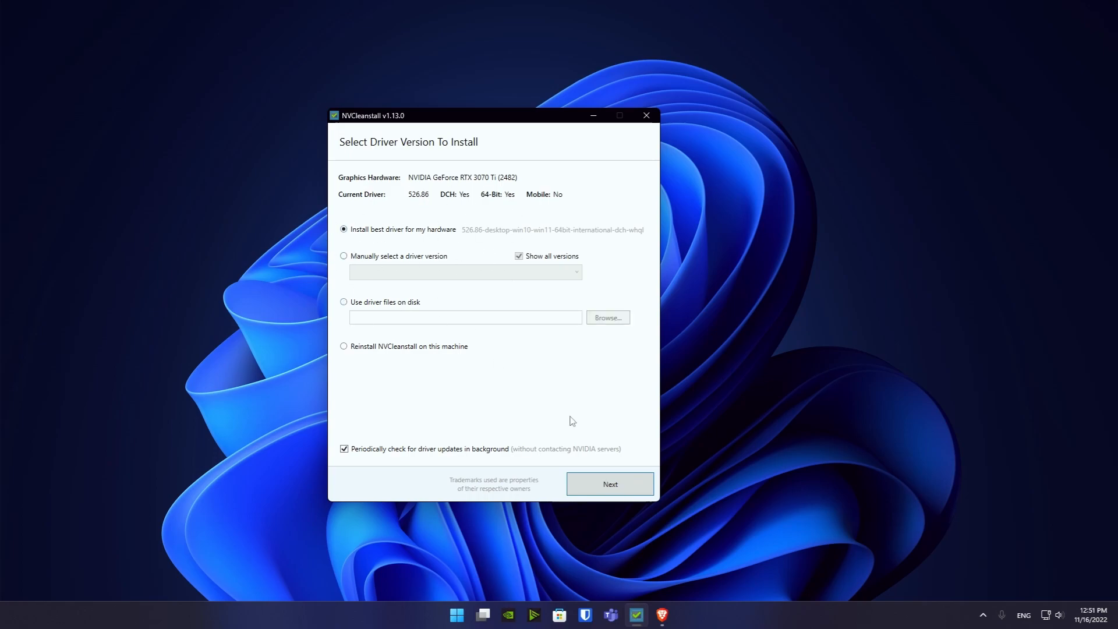
left_click(612, 492)
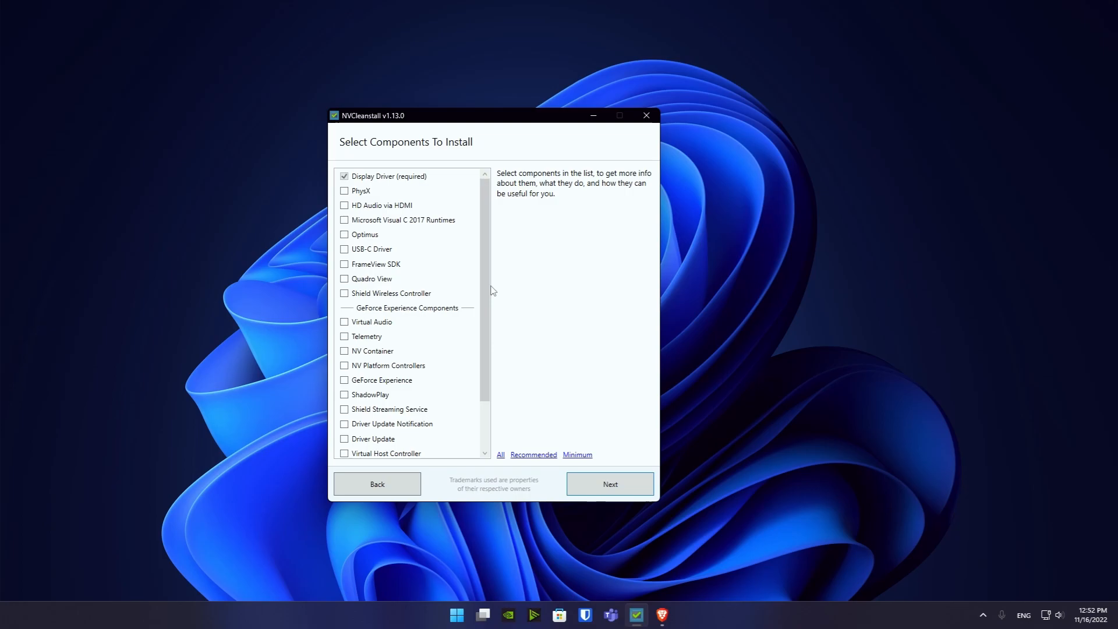
- Select the recommended set of driver components and continue to the installation tweaks
left_click(417, 206)
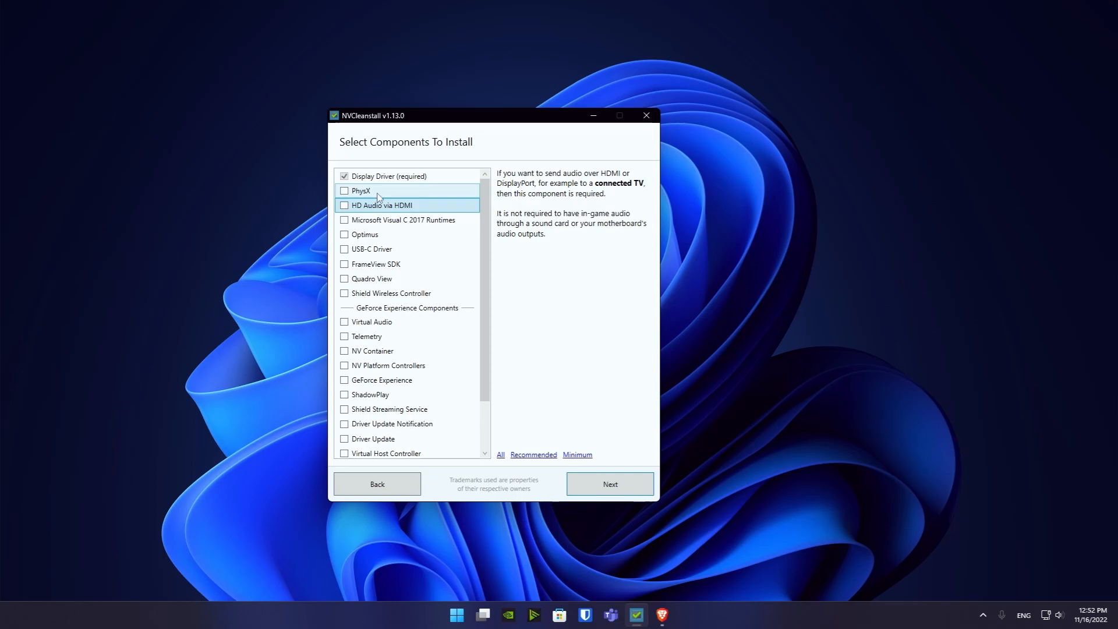
left_click_drag(481, 245, 481, 375)
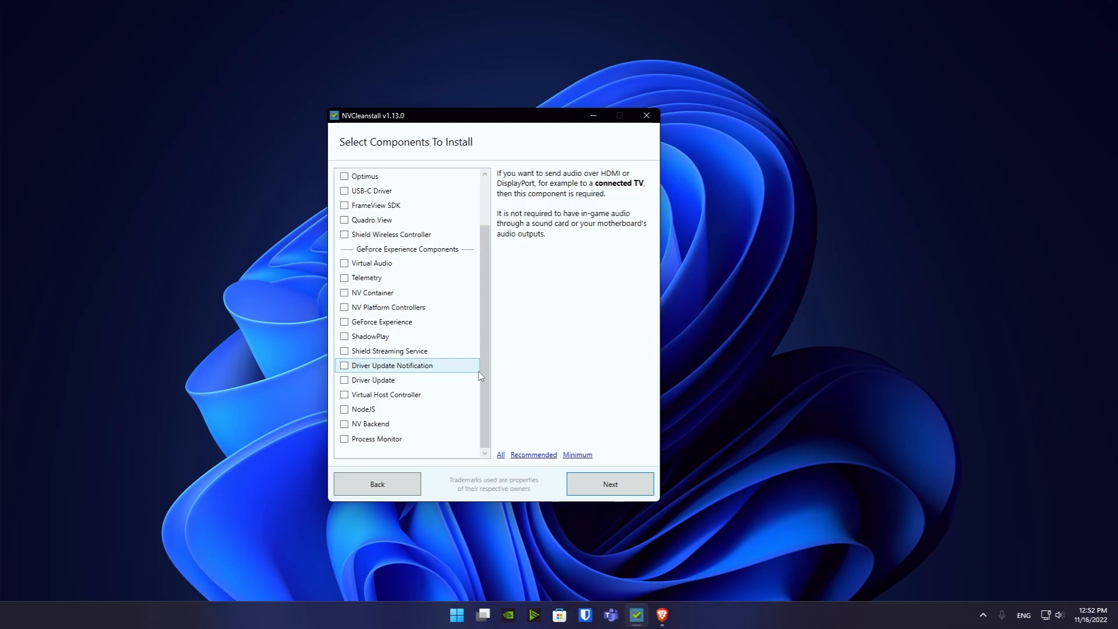
left_click_drag(481, 351, 488, 200)
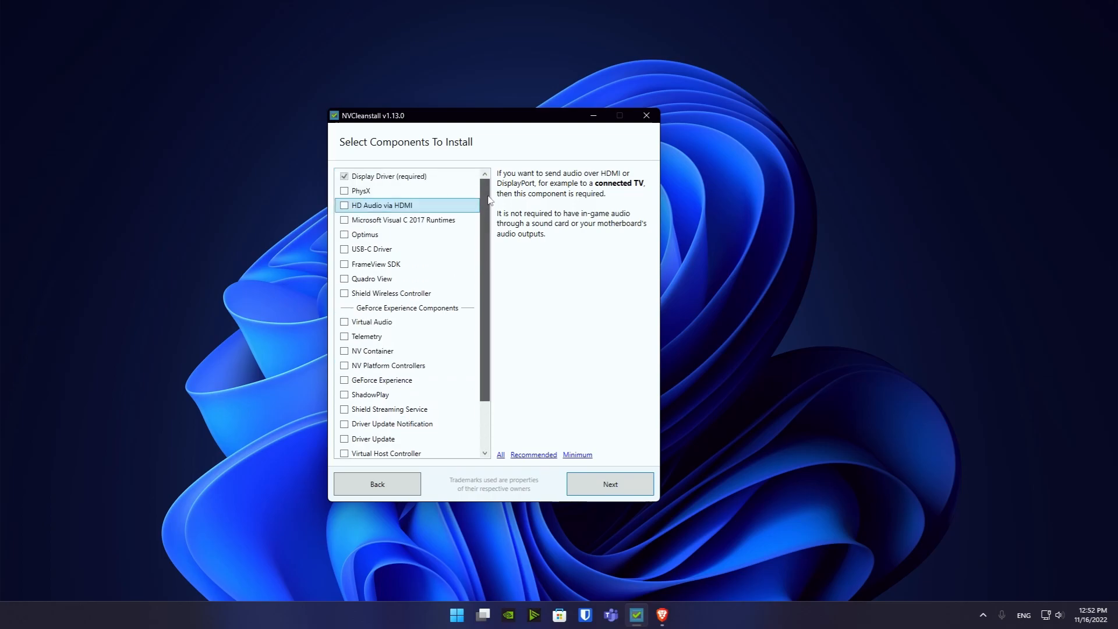
left_click(534, 455)
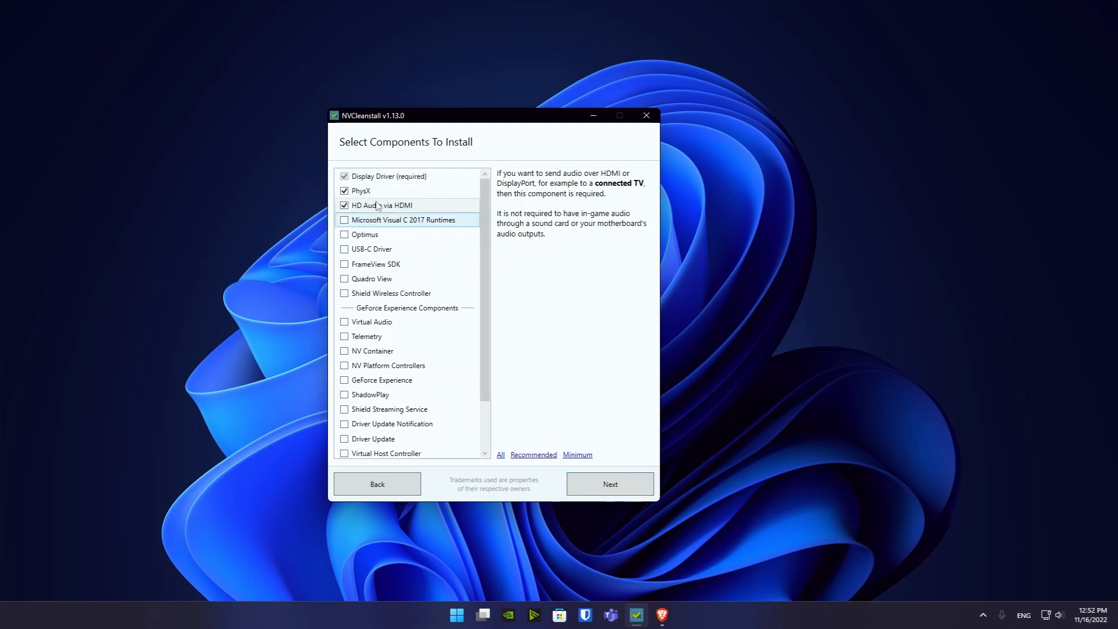
left_click(595, 475)
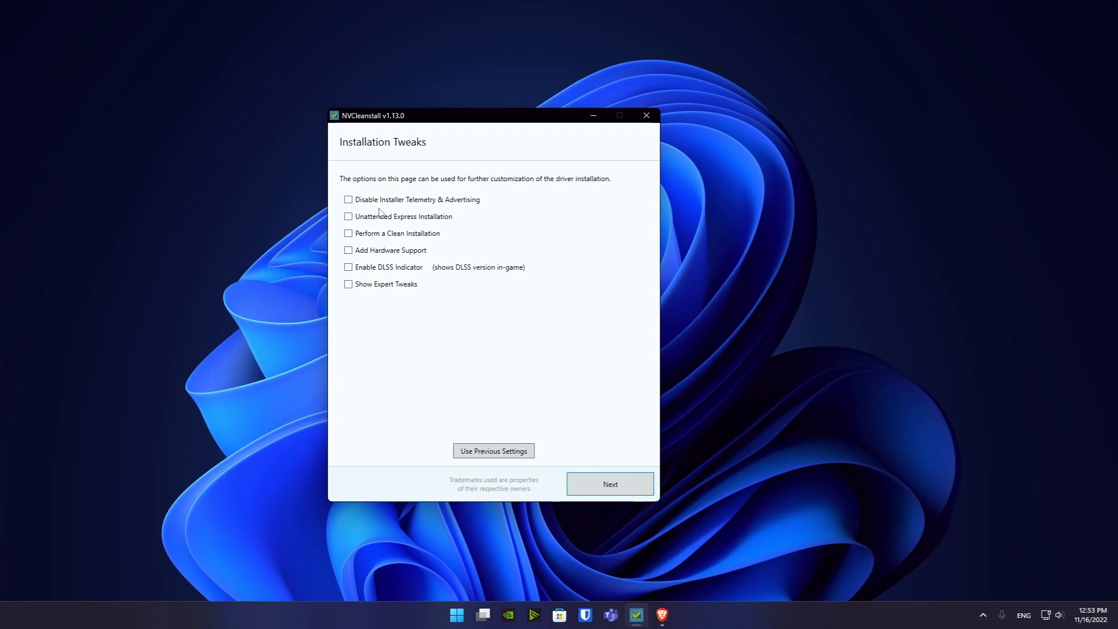
- Enable Disable Installer Telemetry & Advertising and Unattended Express Installation with automatic reboot allowed, and close NVCleanstall
left_click(360, 202)
left_click(354, 220)
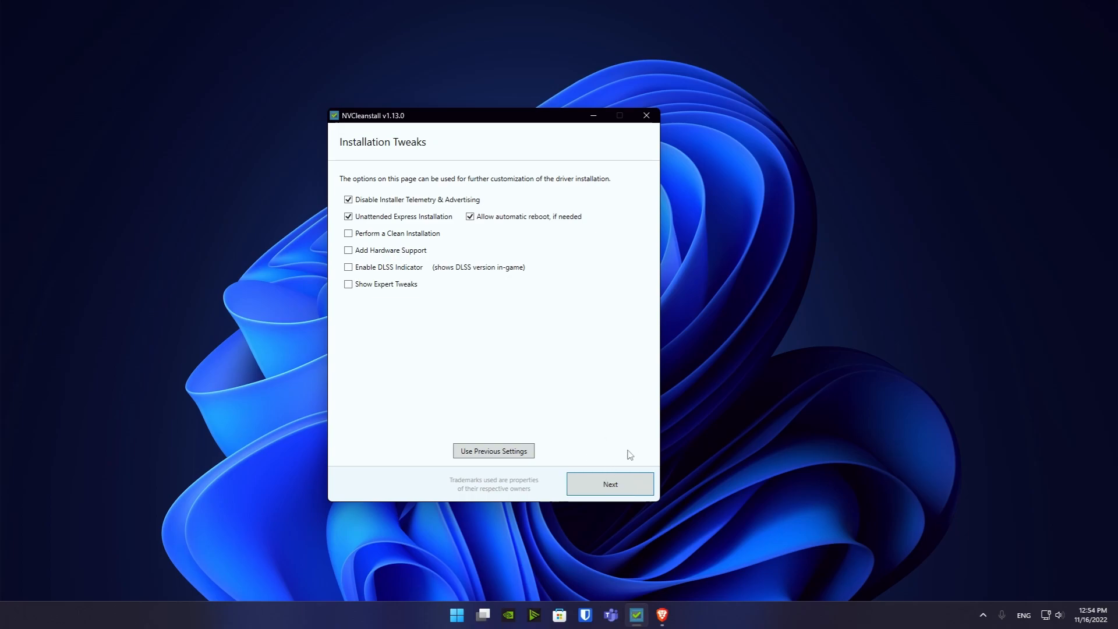
left_click(646, 116)
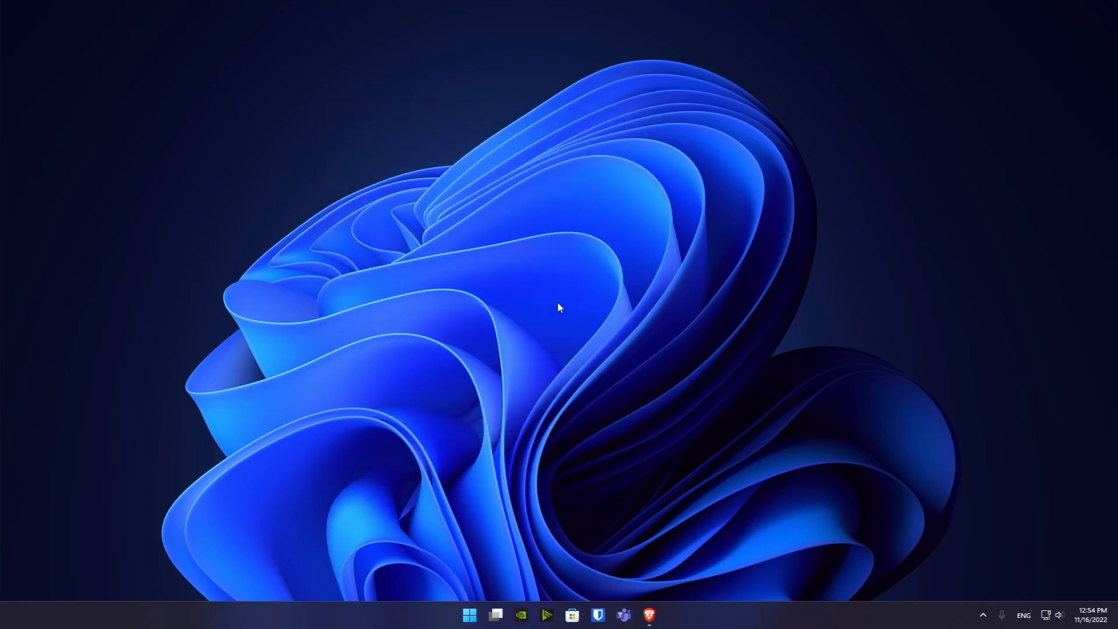
- Open the NVIDIA Control Panel from the desktop's extended context options
right_click(572, 211)
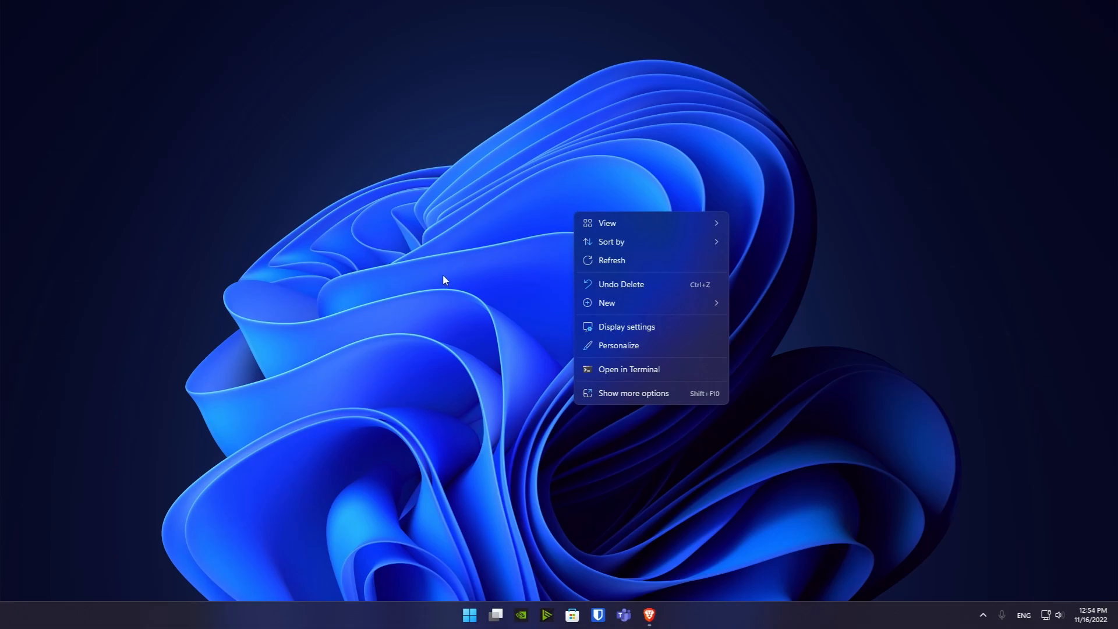
right_click(467, 201)
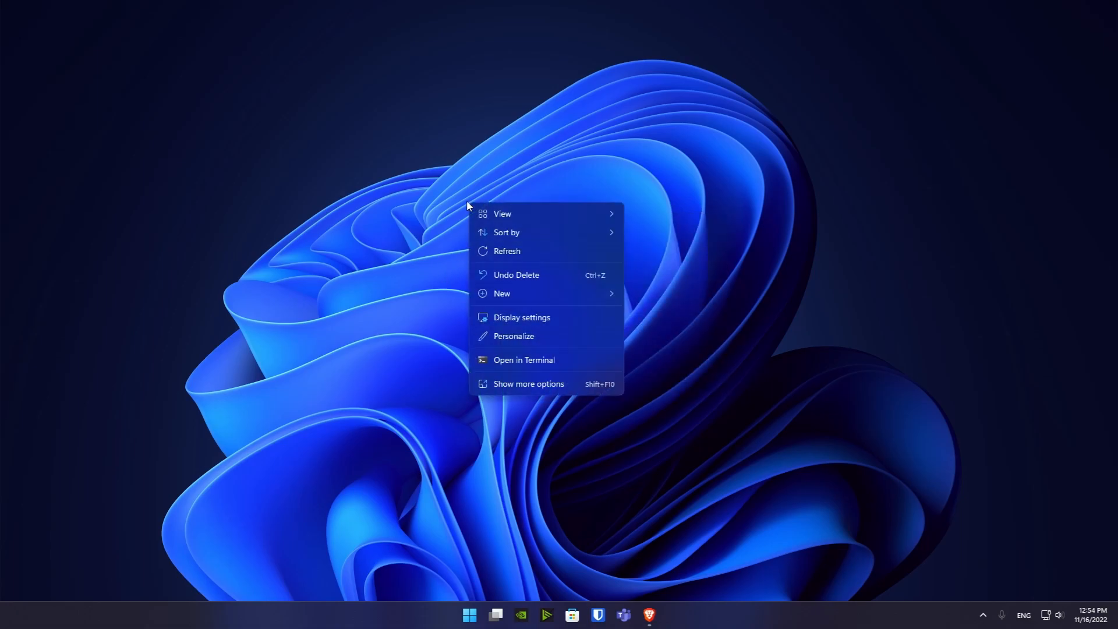
mouse_move(578, 213)
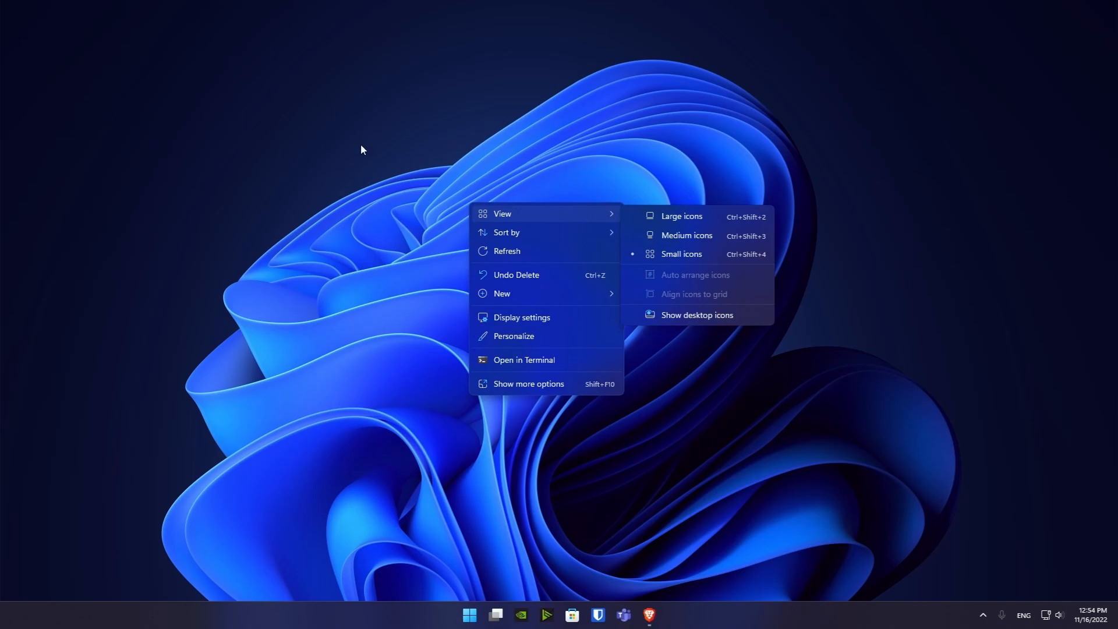
left_click(520, 384)
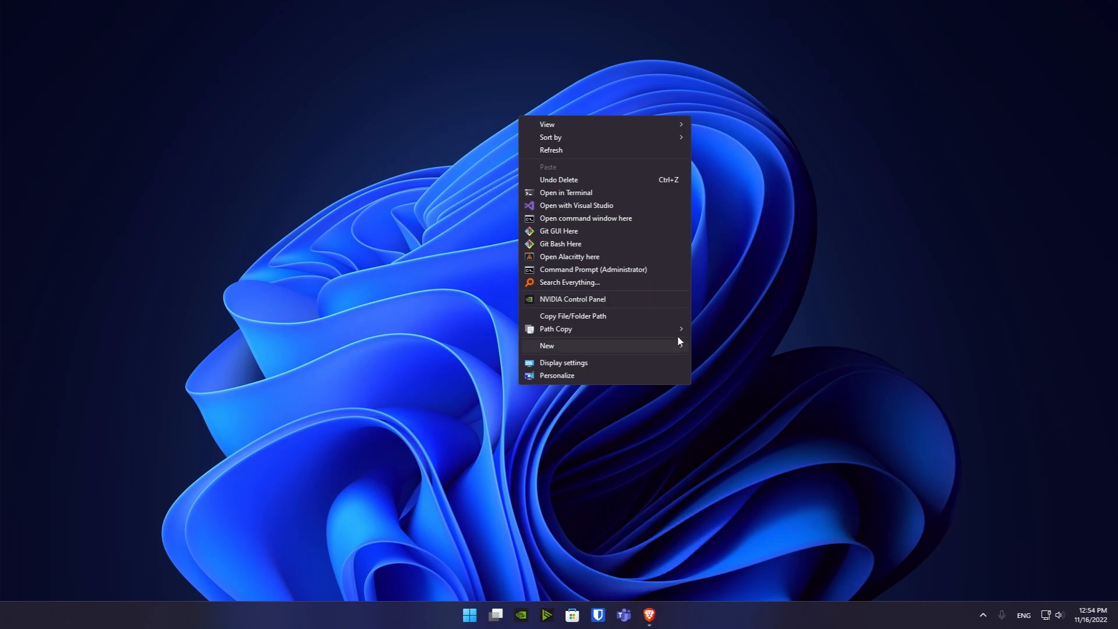
left_click(576, 300)
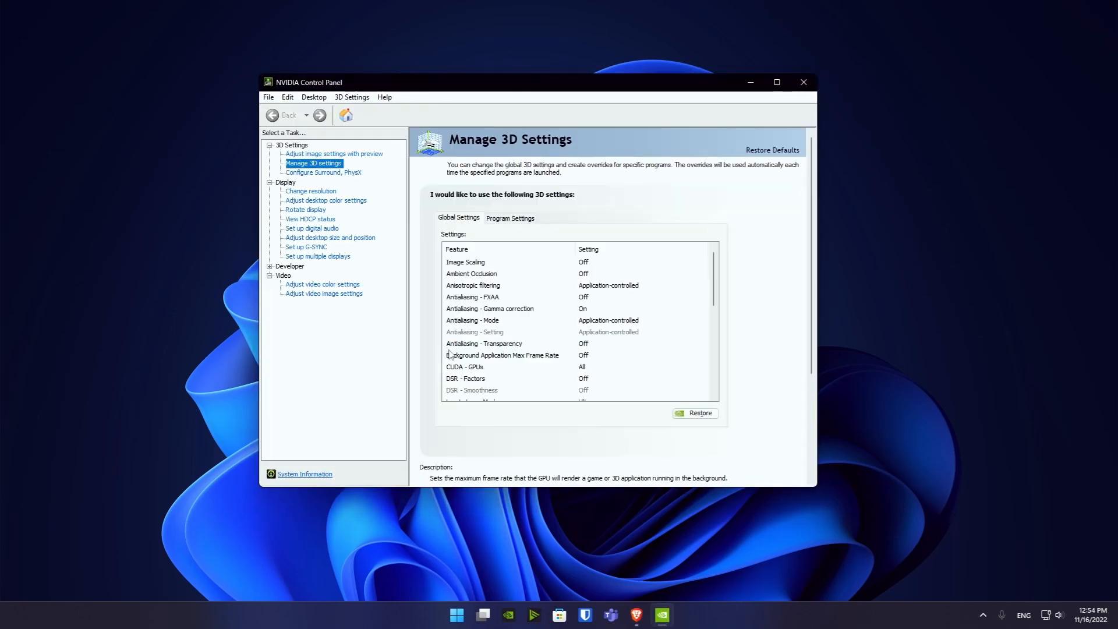
- Check the image settings preview page for its rendering preference and return to the Manage 3D Settings page
left_click(338, 154)
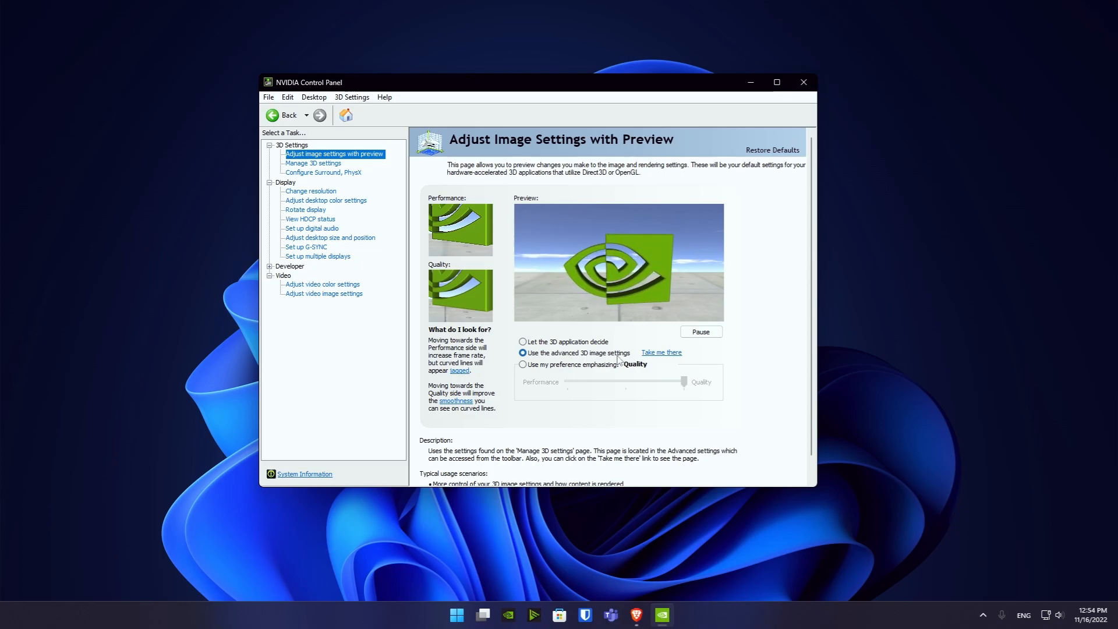
left_click(312, 165)
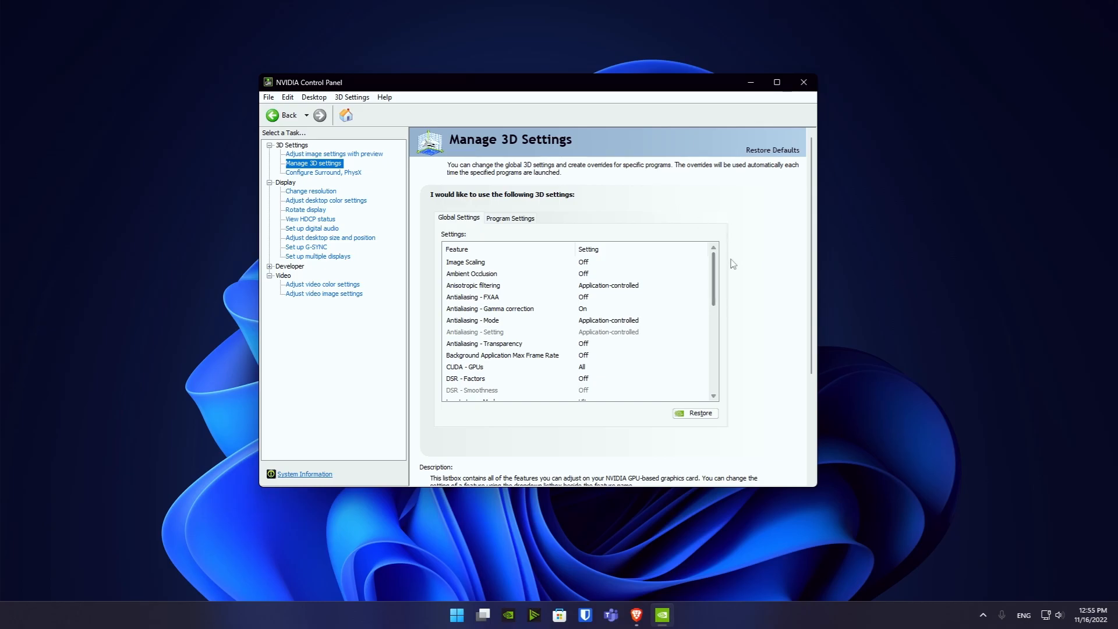
mouse_move(679, 287)
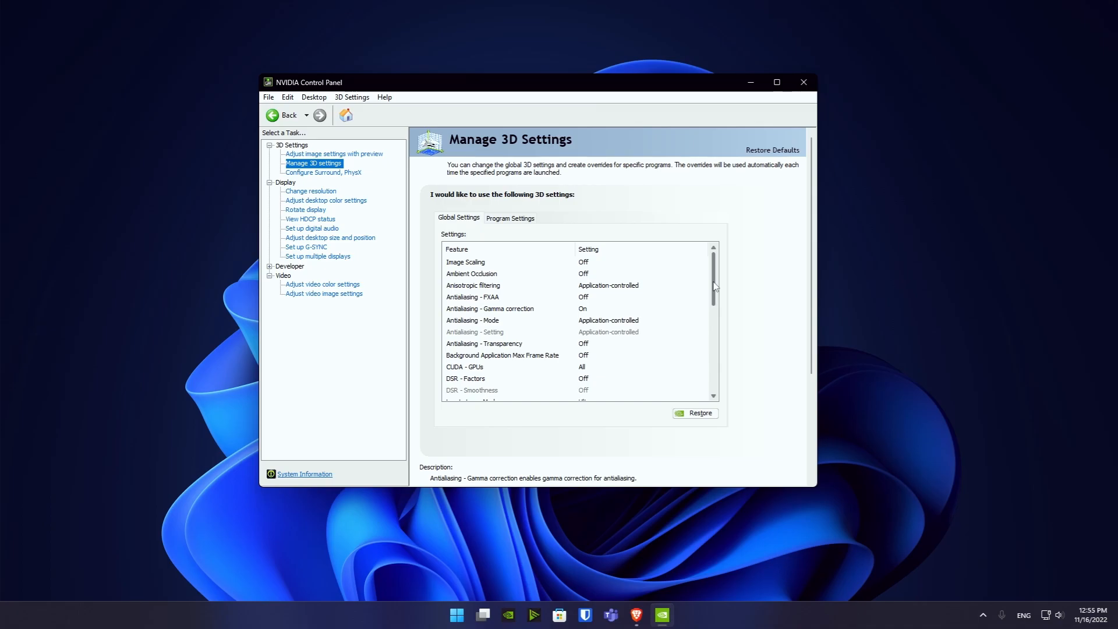
- Set Low Latency Mode to Ultra in the global 3D settings
scroll(718, 286, "down", 2)
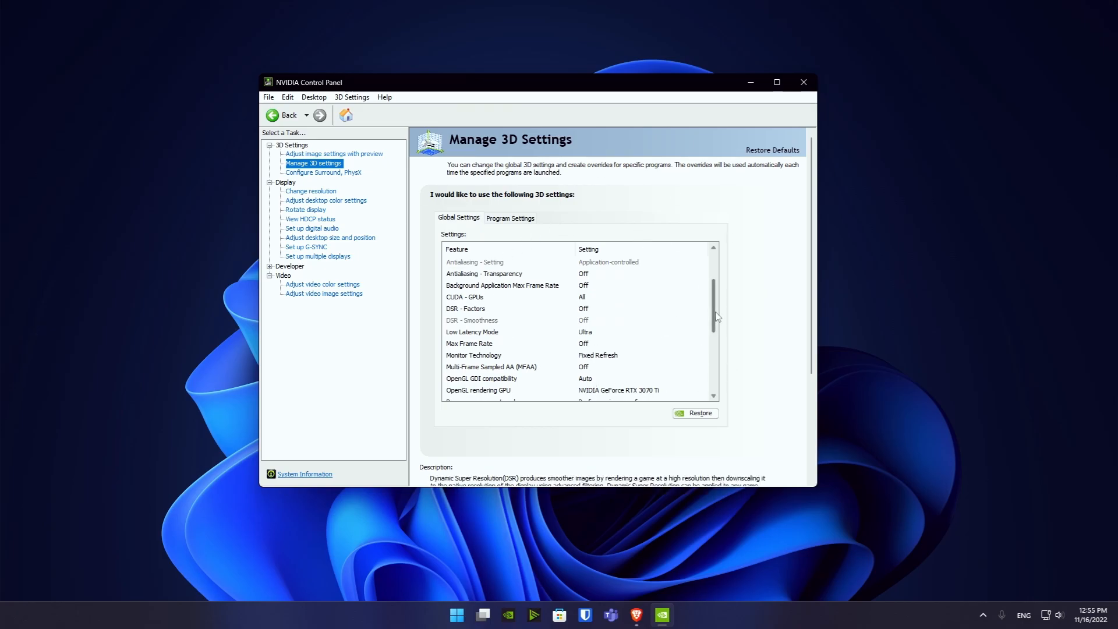
left_click(472, 333)
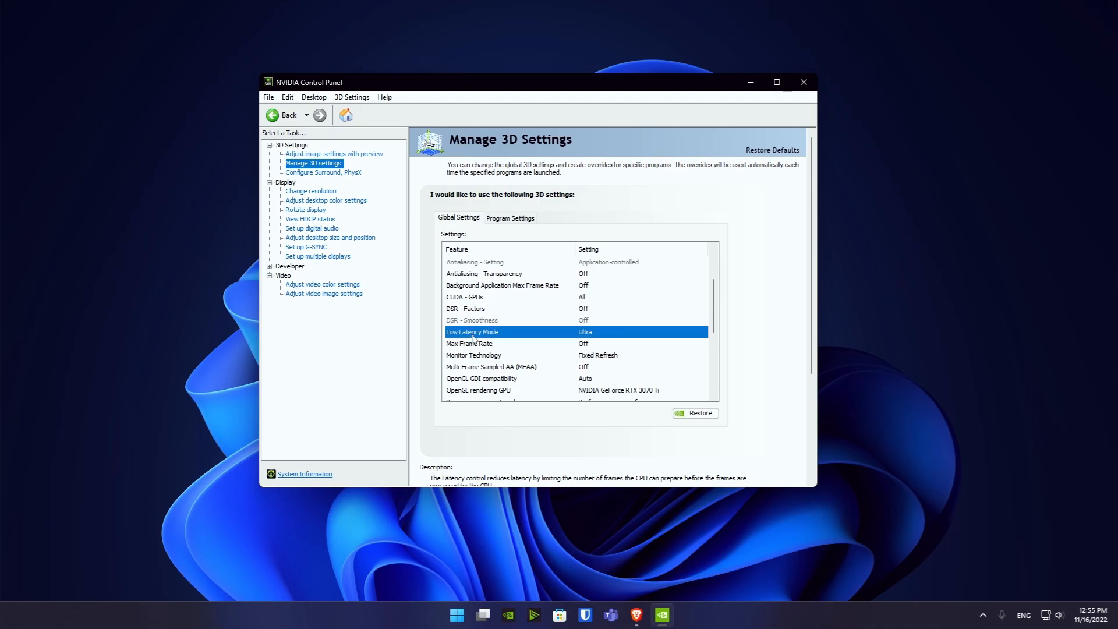
left_click(583, 332)
left_click(584, 361)
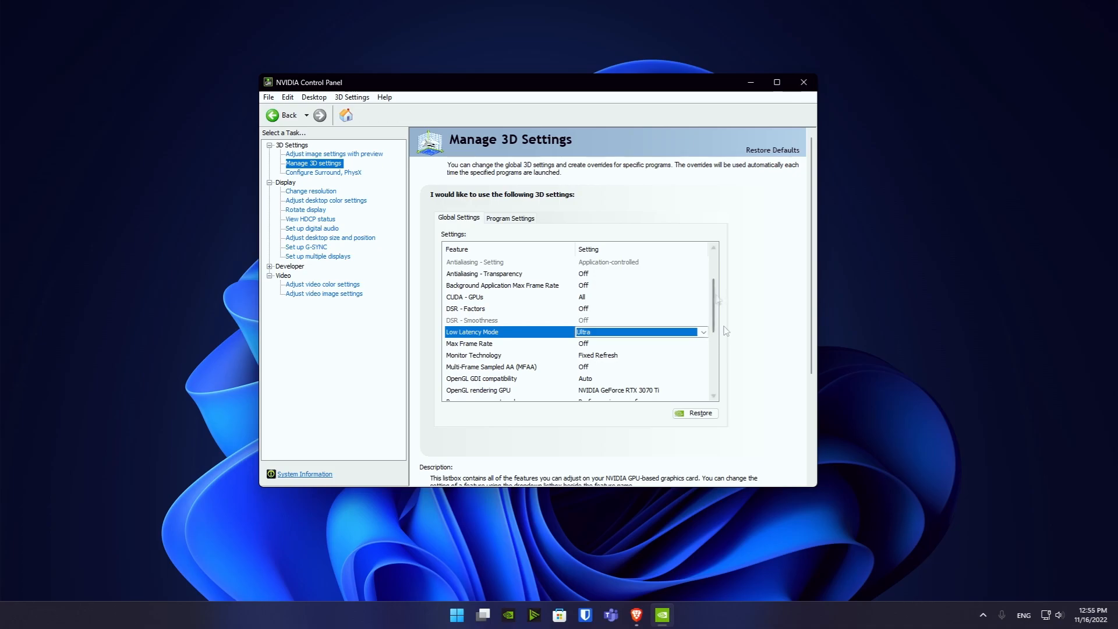
- Set Monitor Technology to Fixed Refresh in the global 3D settings
left_click_drag(717, 299, 720, 335)
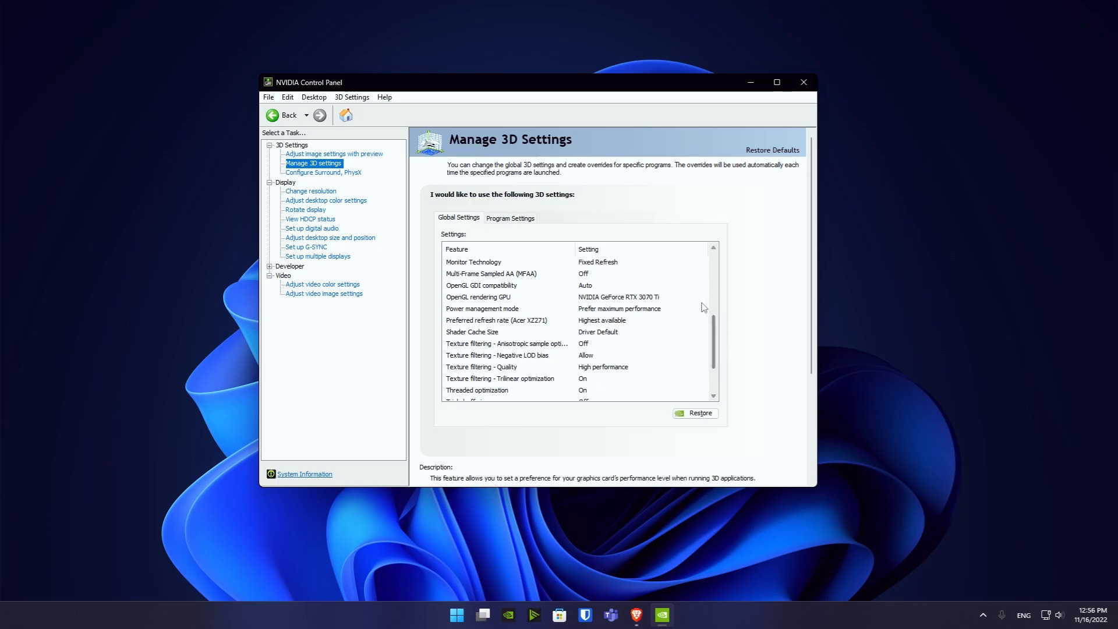
left_click(589, 263)
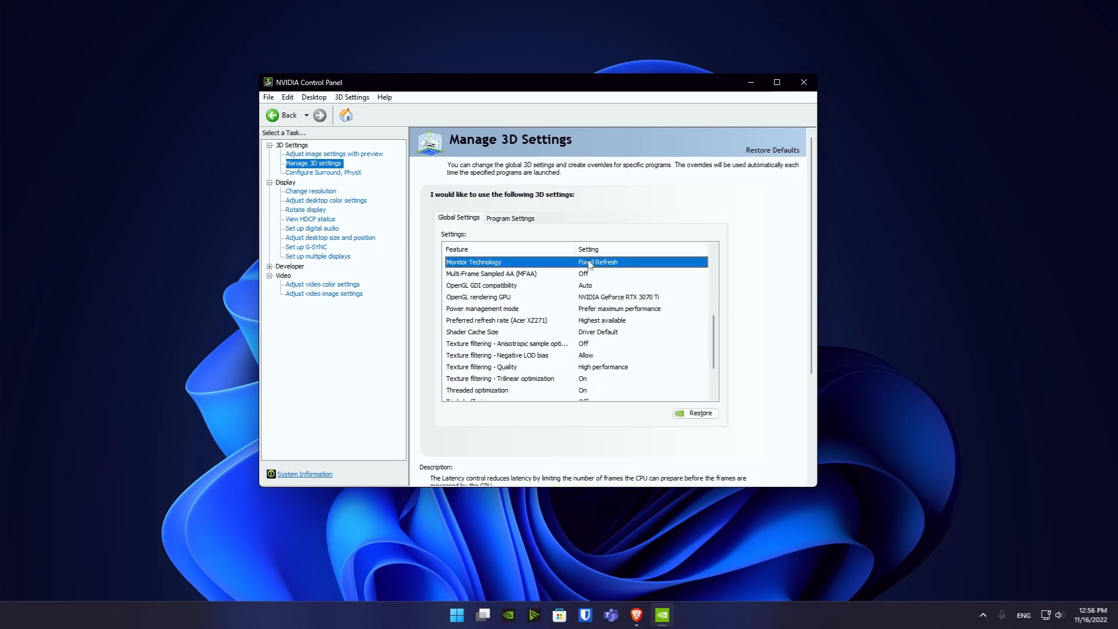
left_click(589, 263)
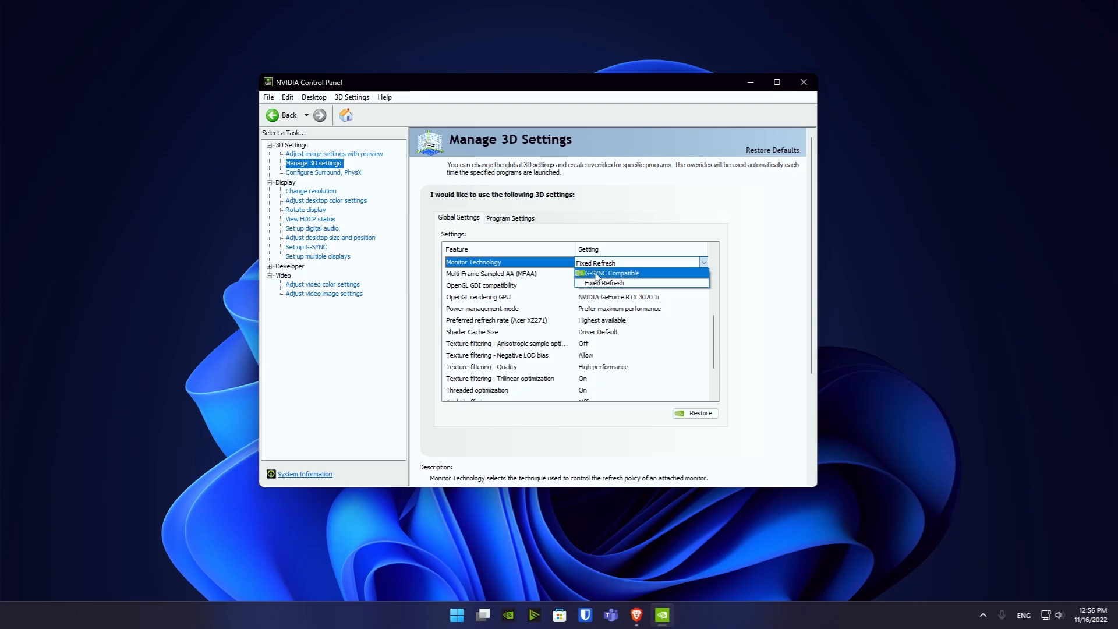
left_click(601, 282)
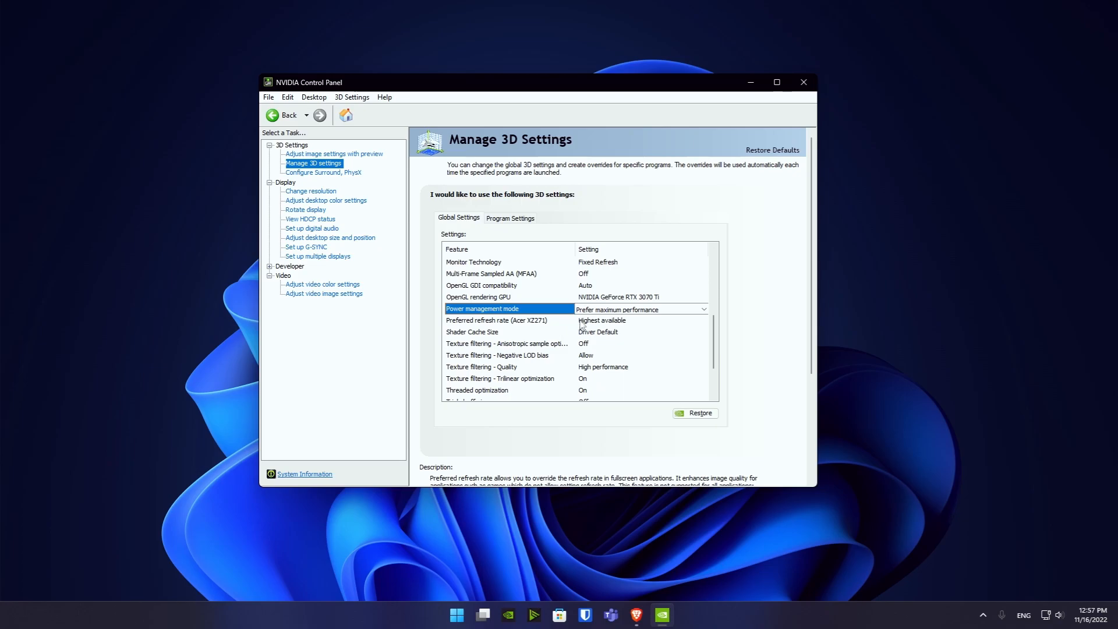
- Set the monitor's preferred refresh rate to Highest available and bring up the remaining global 3D settings
left_click(581, 322)
left_click(581, 322)
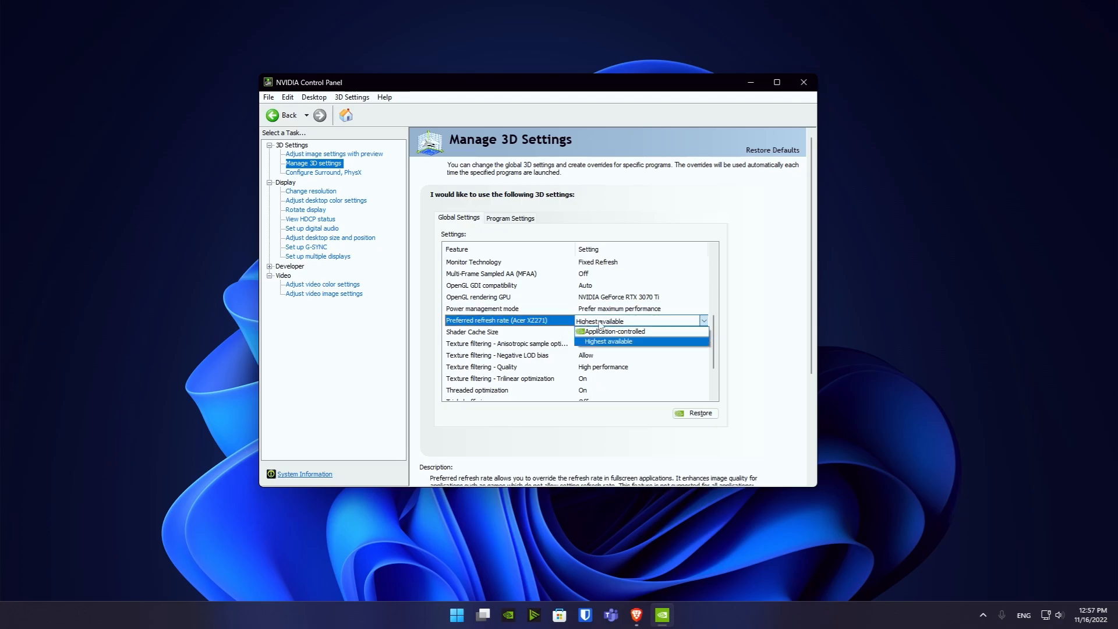
left_click(606, 341)
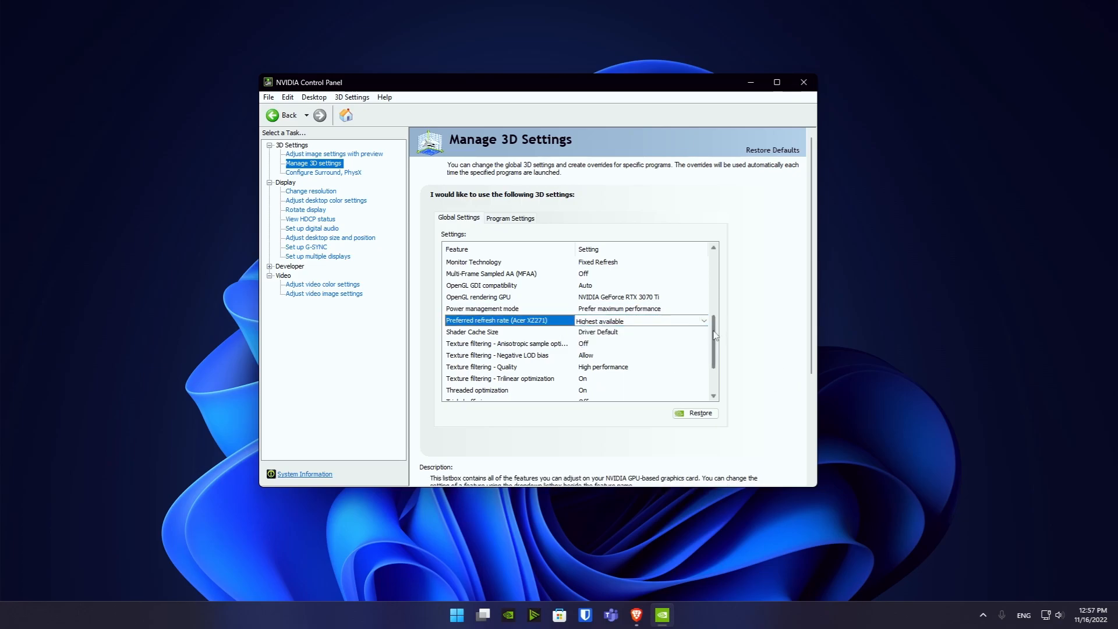
scroll(720, 357, "down", 2)
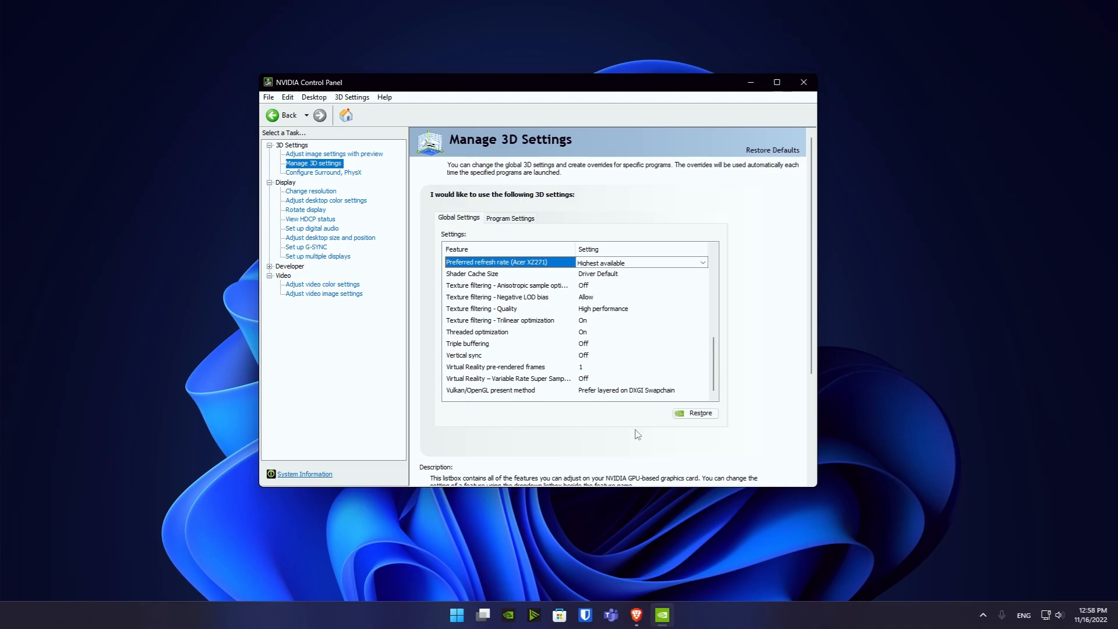
- Set the Vulkan/OpenGL present method to Prefer layered on DXGI Swapchain in the global 3D settings
left_click(601, 396)
left_click(602, 397)
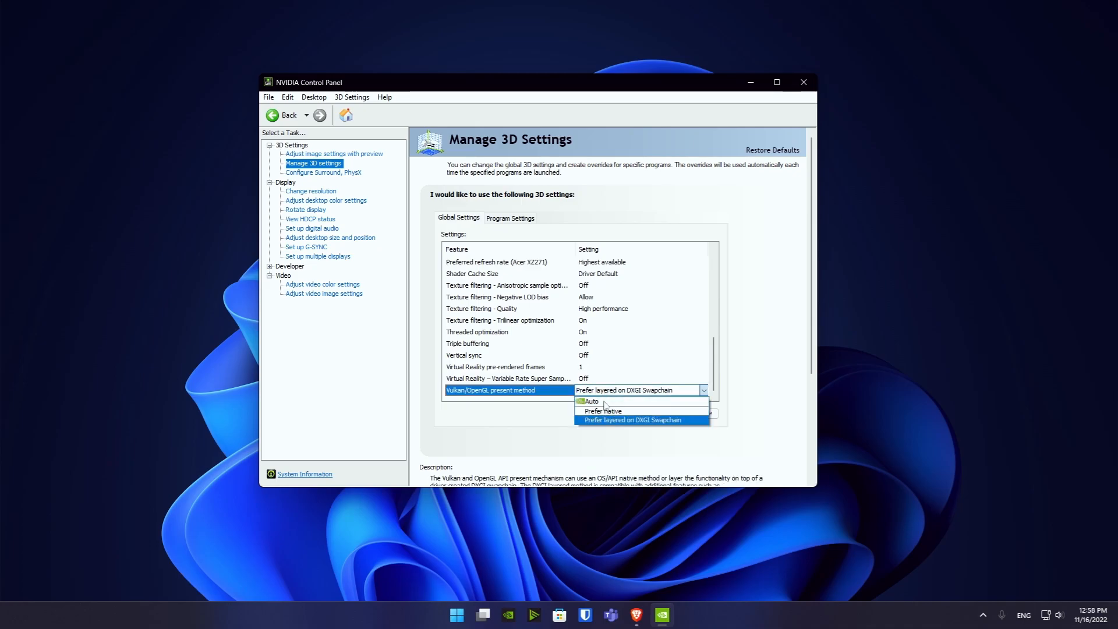
left_click(611, 419)
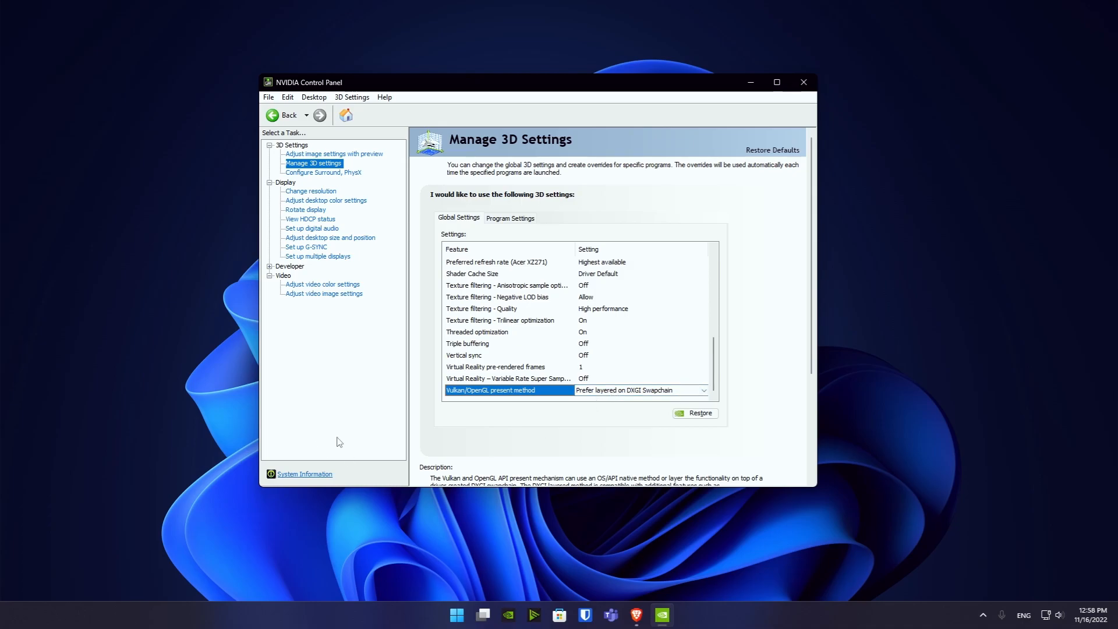
- Apply the native 1920 × 1080 resolution at 144Hz to the Acer XZ271 display and keep the changes
left_click(304, 192)
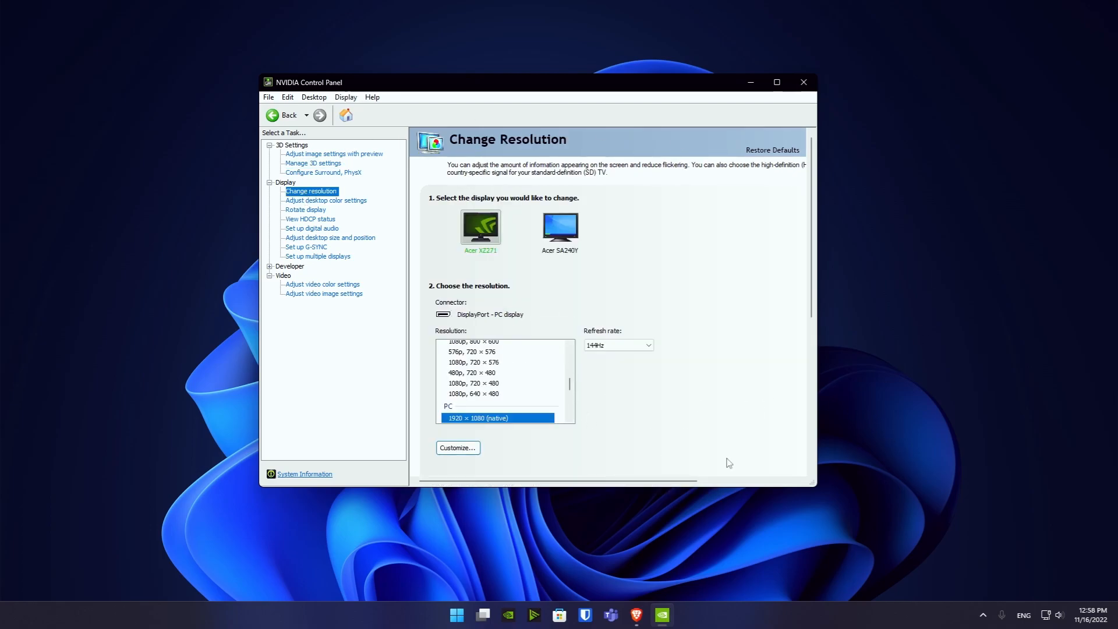
left_click(557, 238)
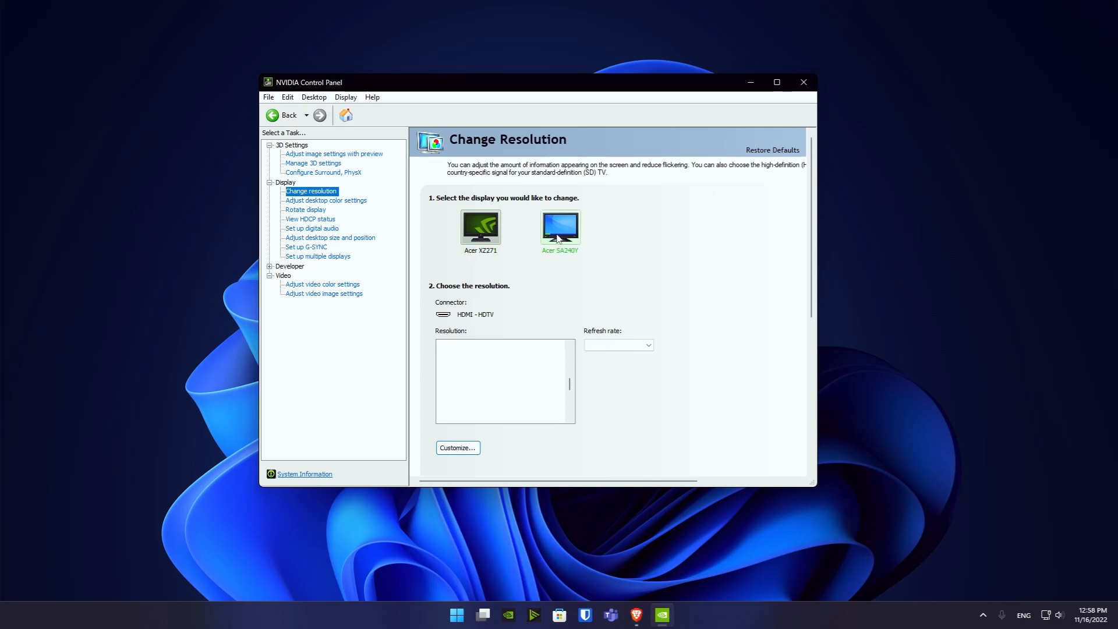
left_click(491, 236)
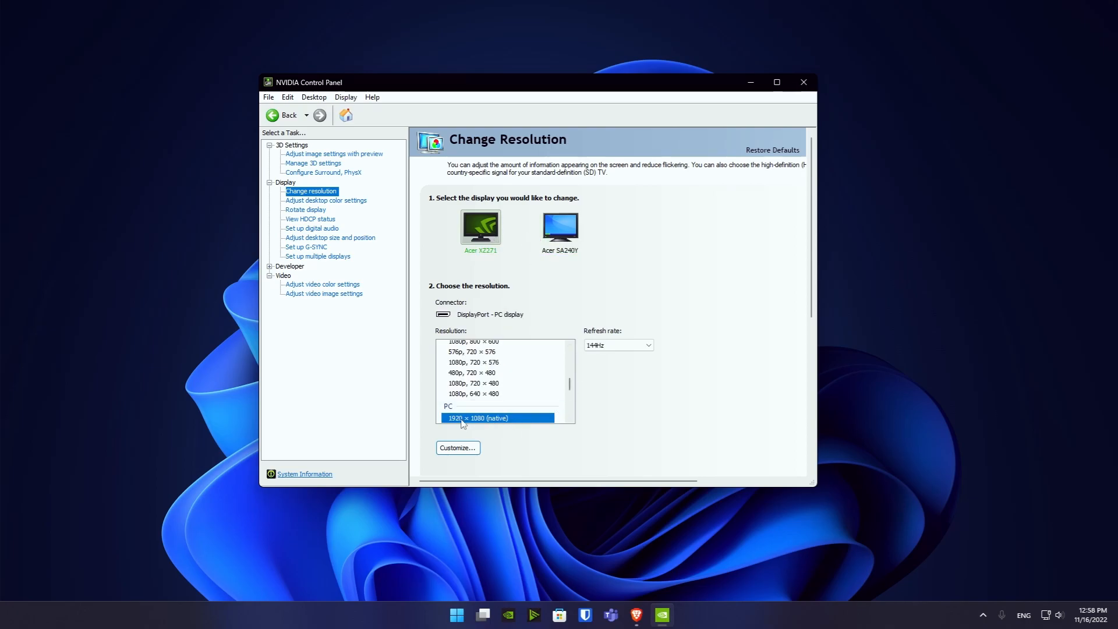
left_click_drag(570, 386, 571, 398)
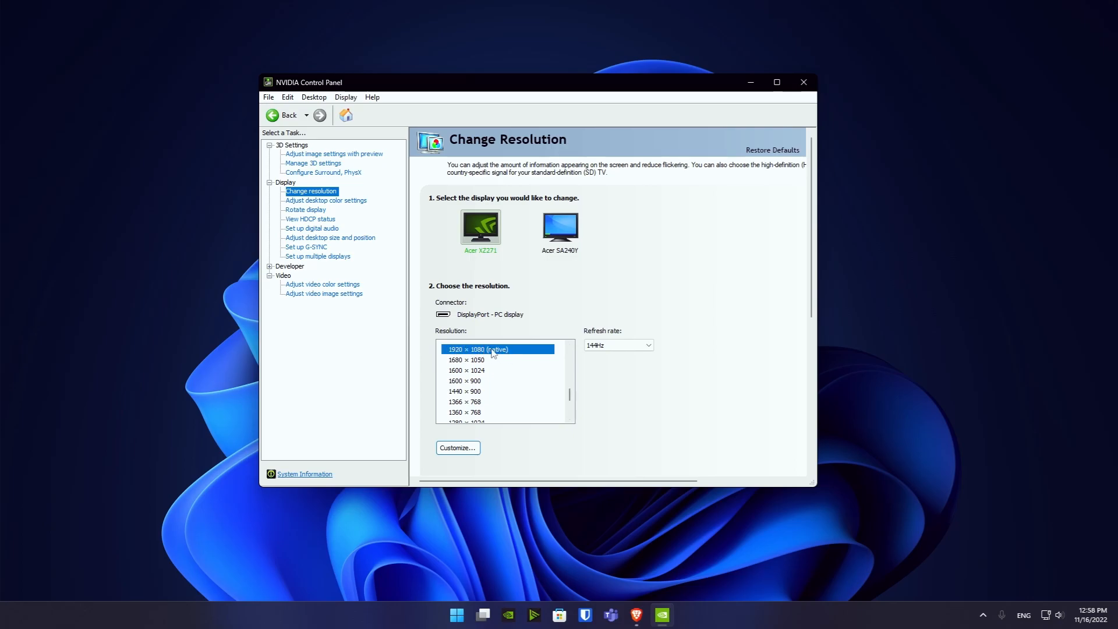
left_click(642, 349)
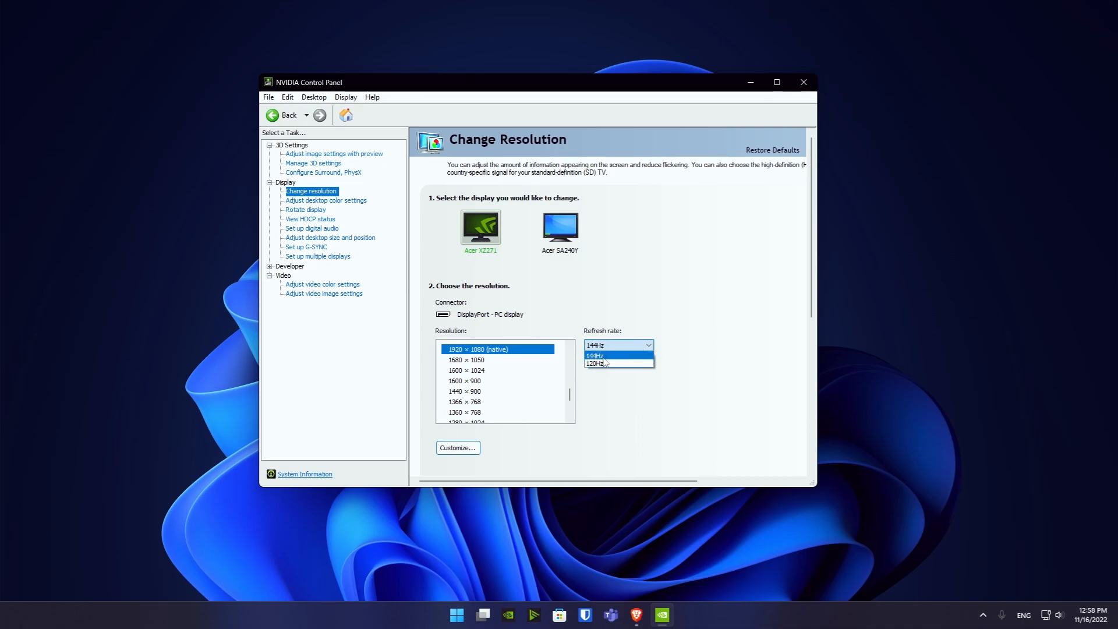
left_click(604, 357)
left_click(729, 480)
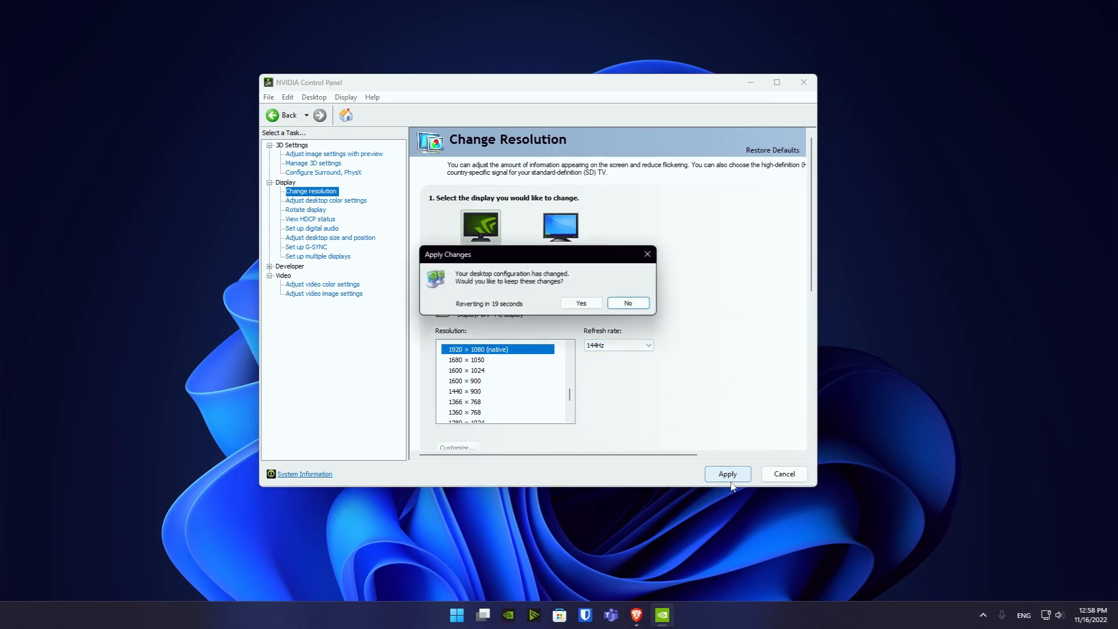
left_click(581, 303)
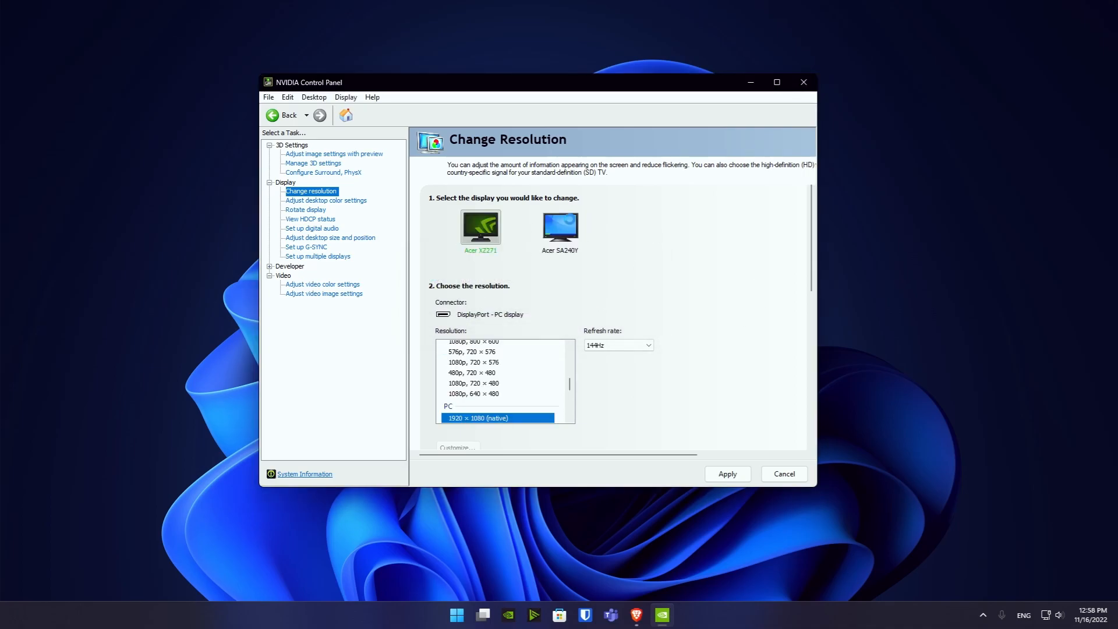
- Compare the resolution and refresh rate settings of the Acer SA240Y and Acer XZ271 displays
left_click(568, 233)
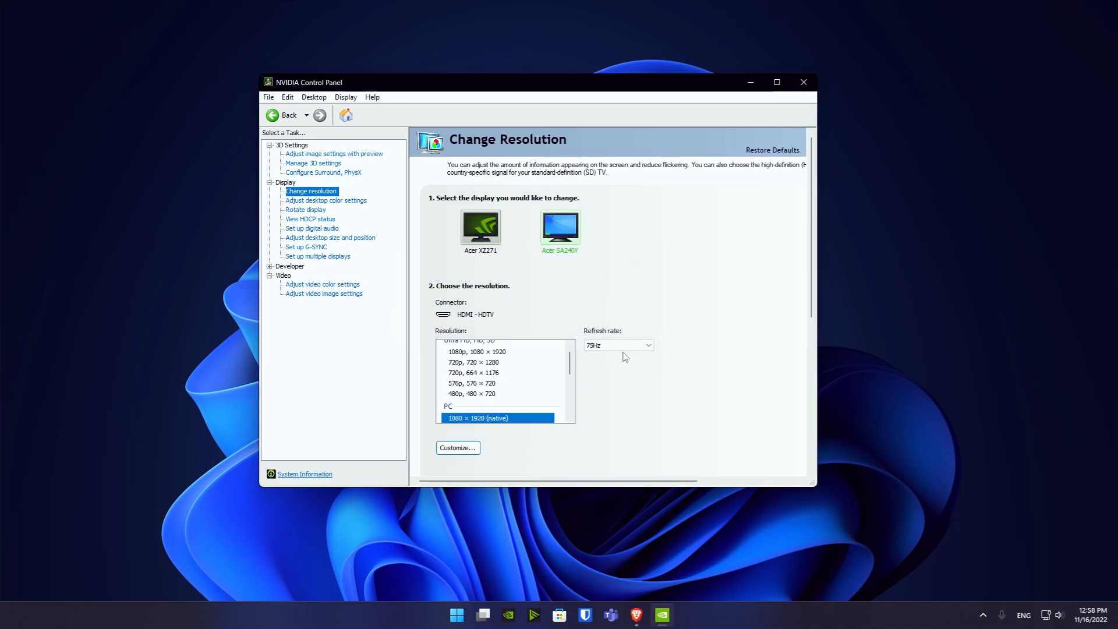
left_click(490, 243)
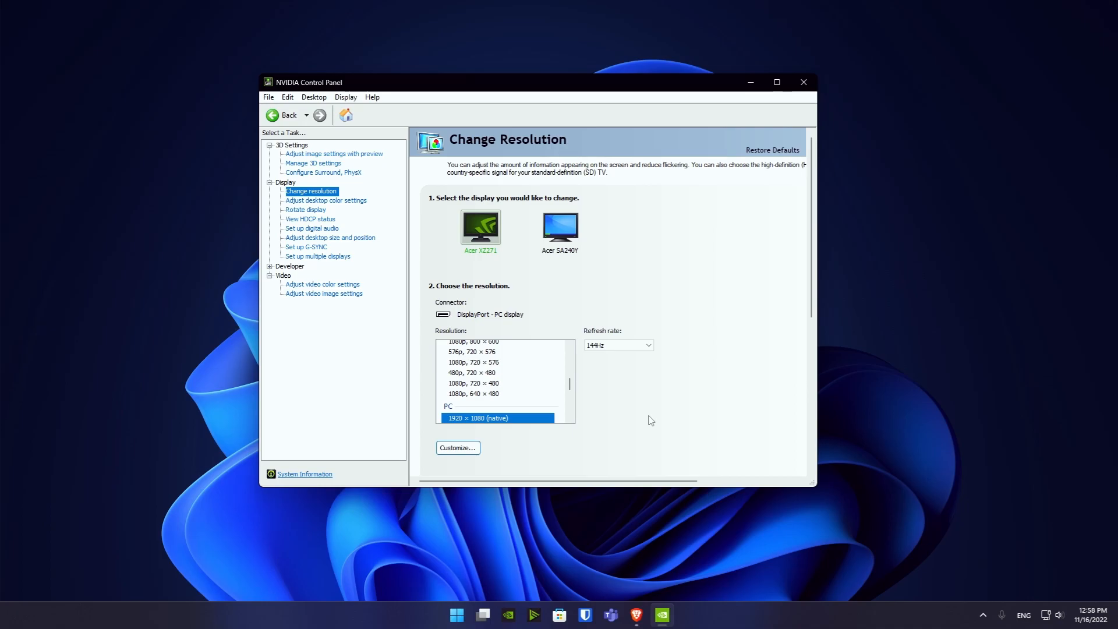
left_click(559, 245)
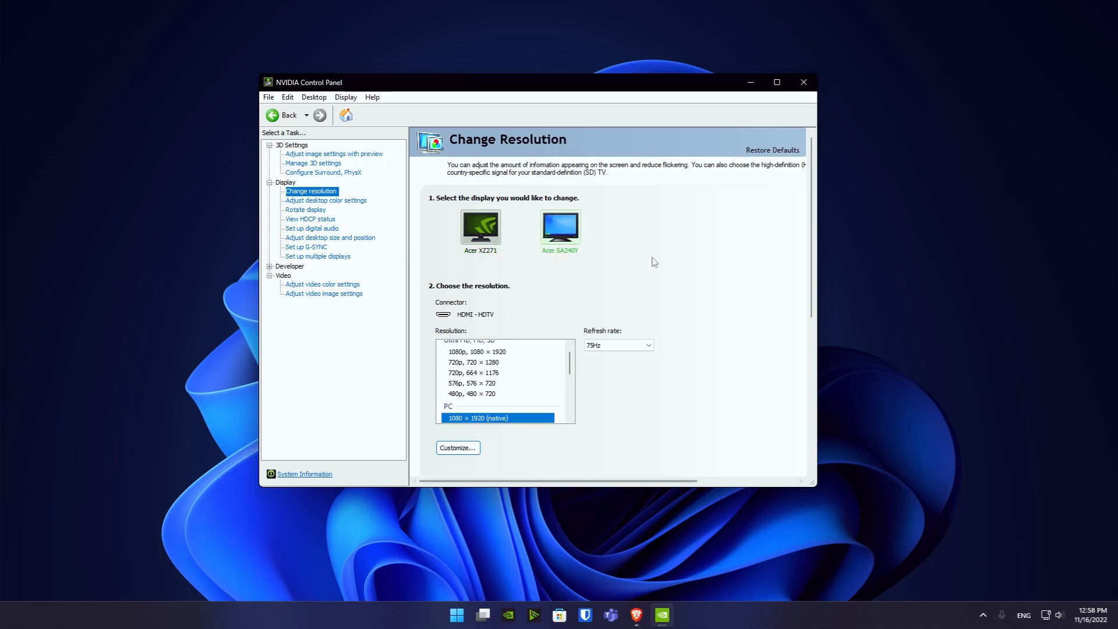
left_click(481, 230)
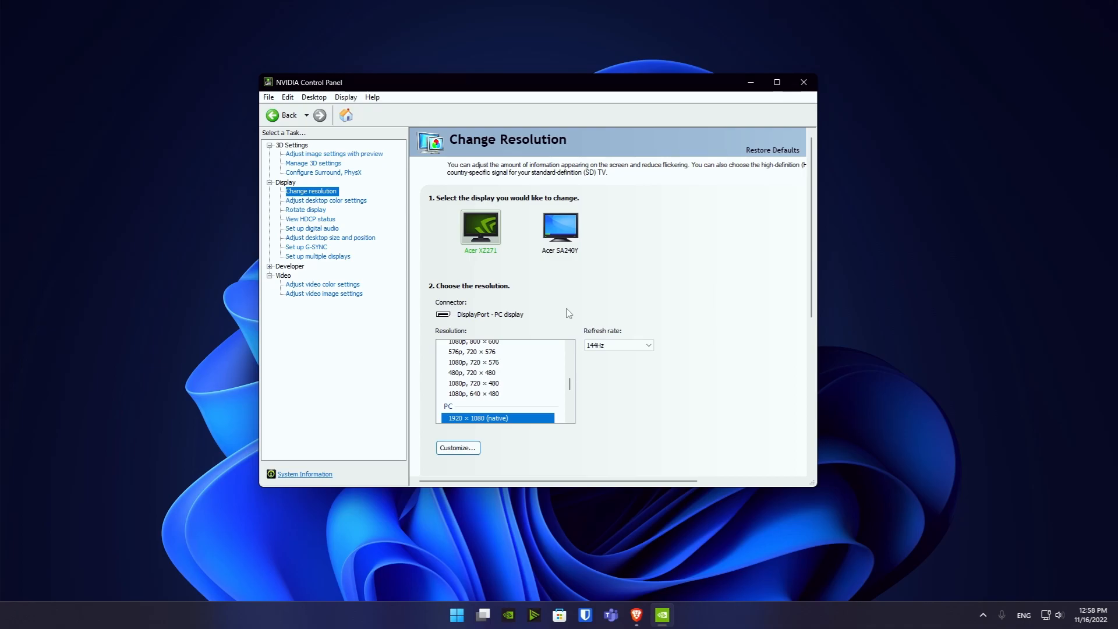
- Review the desktop color settings, including digital vibrance, for both the Acer XZ271 and Acer SA240Y displays
left_click(343, 203)
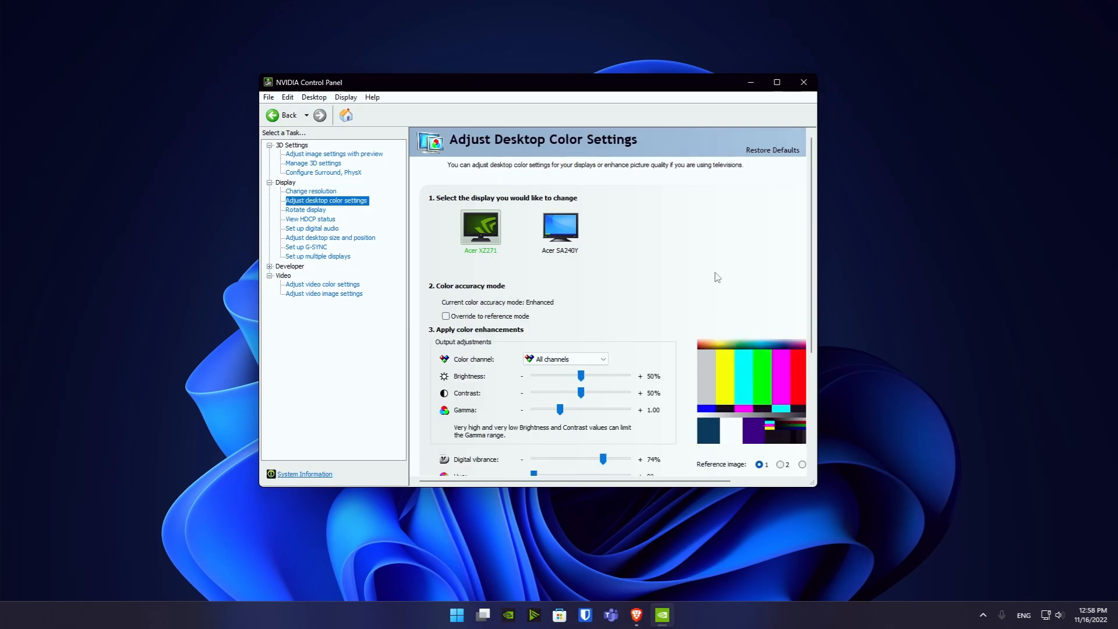
left_click_drag(811, 262, 806, 302)
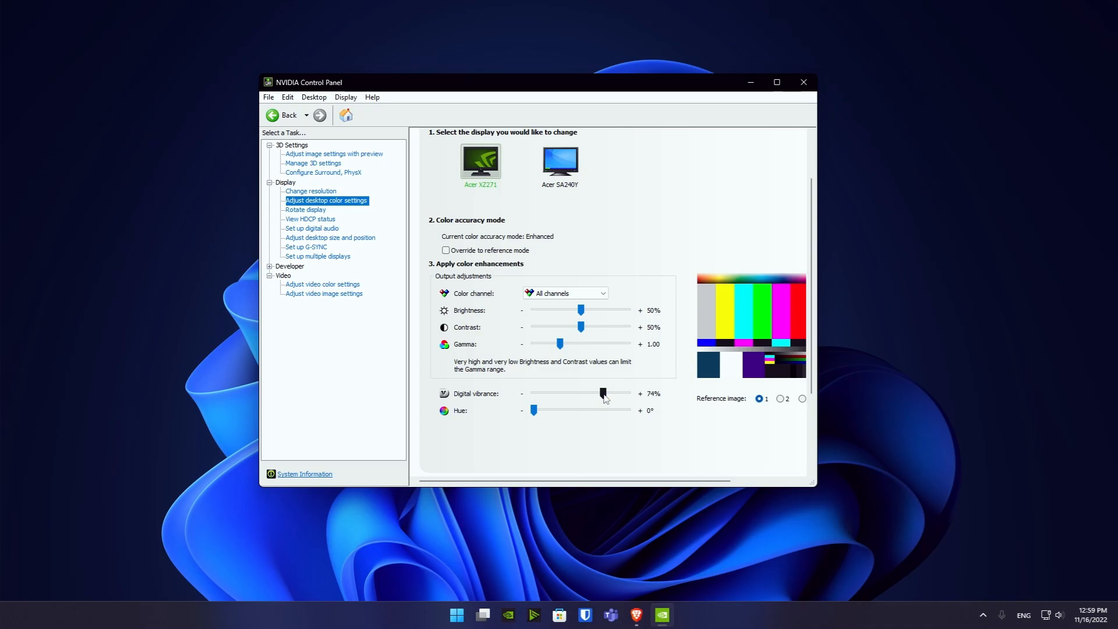
left_click(578, 174)
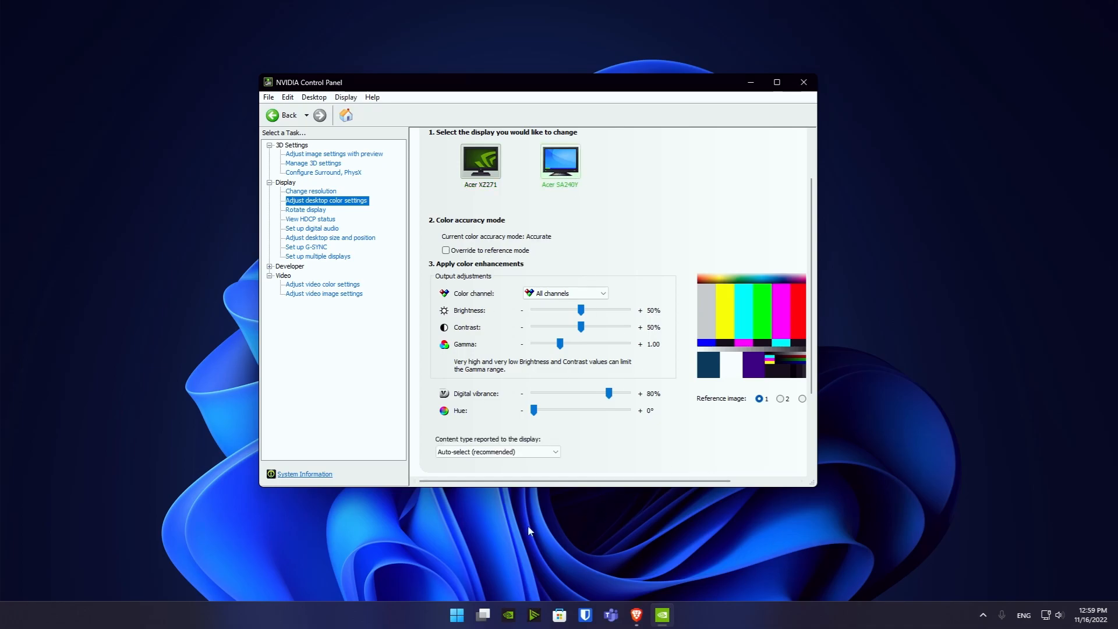
left_click(484, 174)
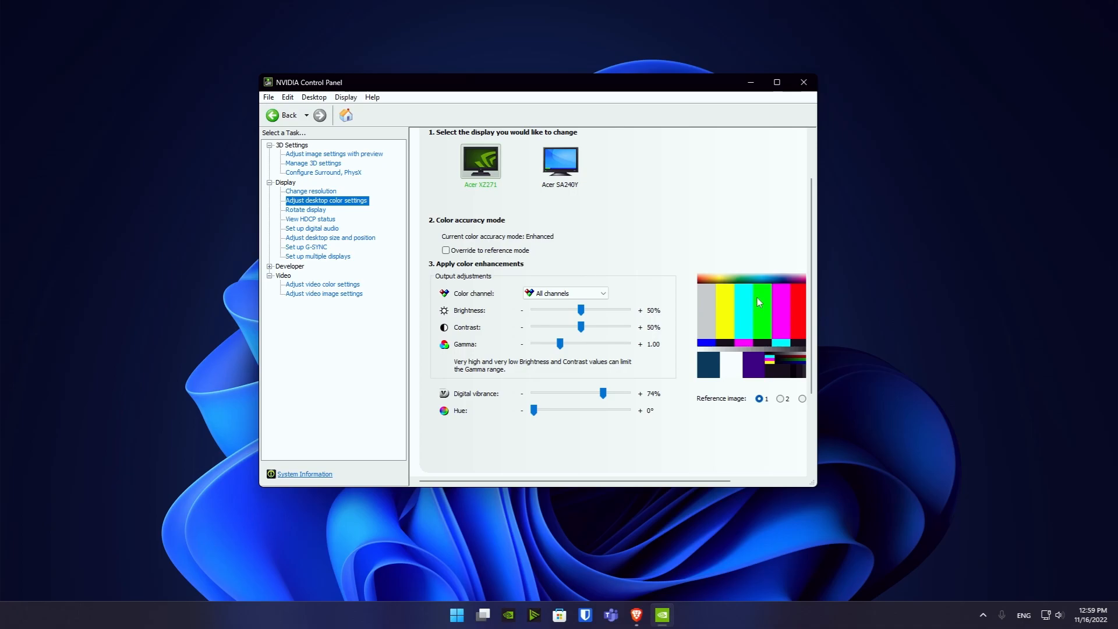
scroll(821, 269, "down", 3)
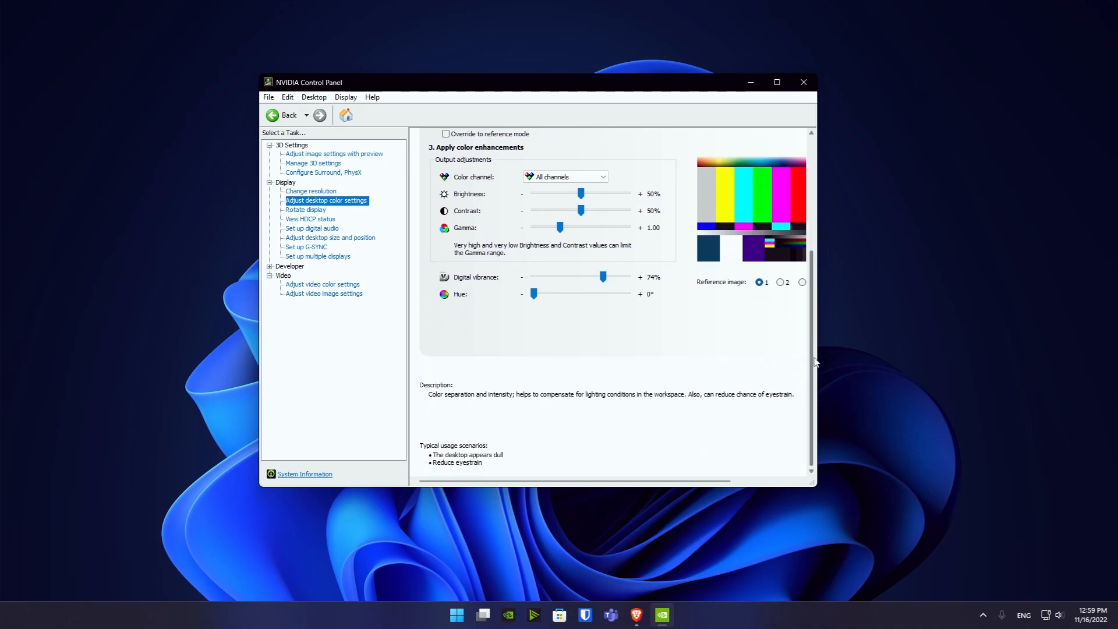
scroll(822, 230, "up", 5)
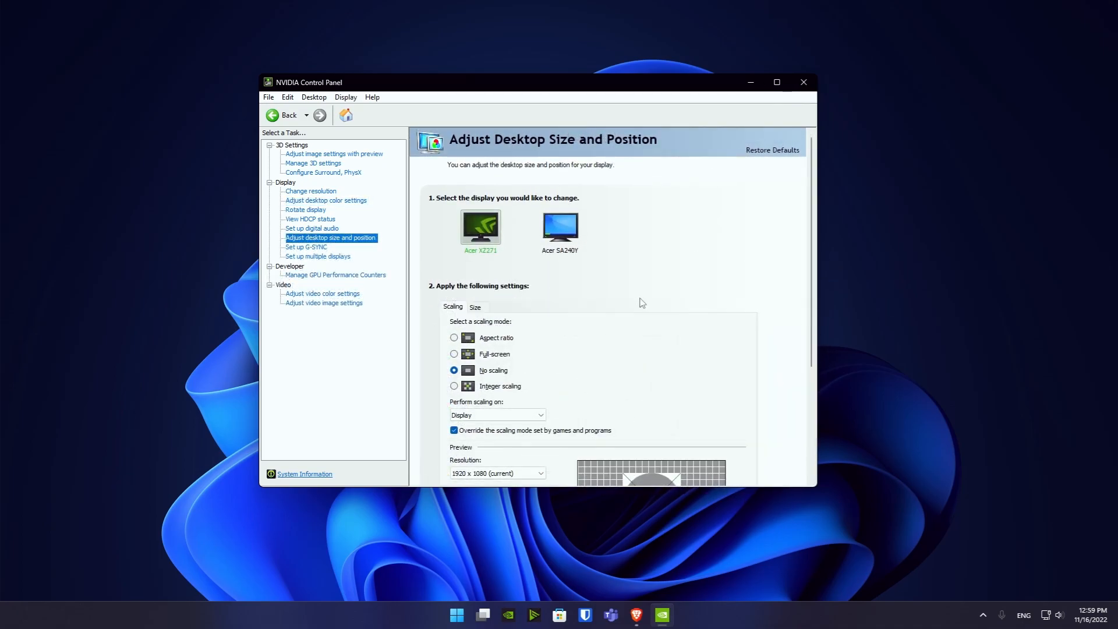
- Check the Acer XZ271's scaling mode and the device options for performing scaling in the desktop size and position settings
scroll(811, 330, "down", 3)
scroll(811, 330, "down", 1)
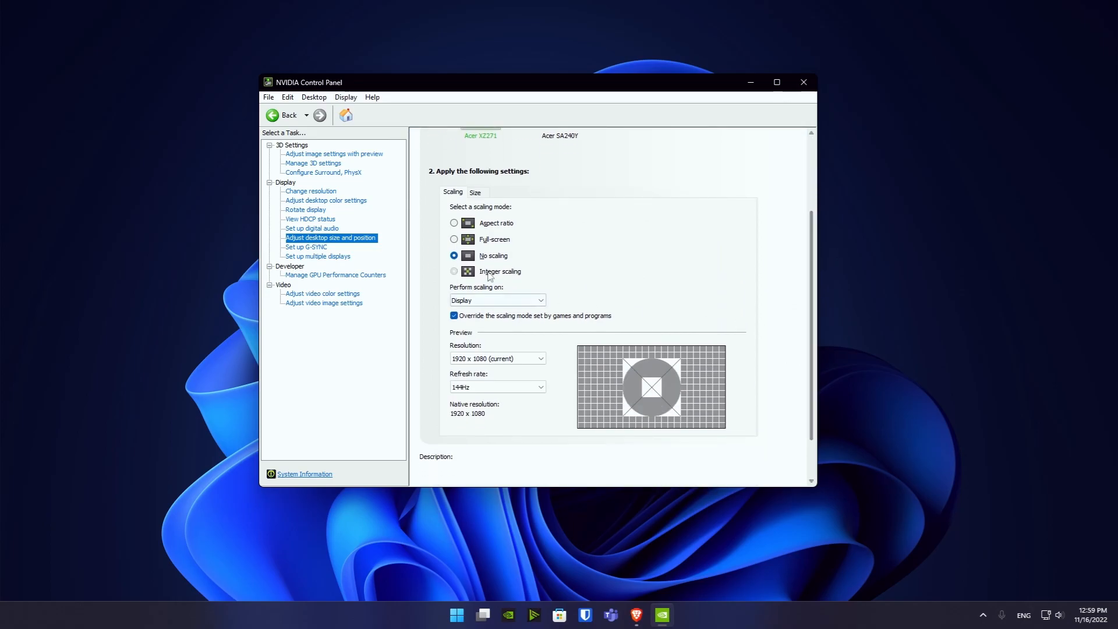
mouse_move(474, 263)
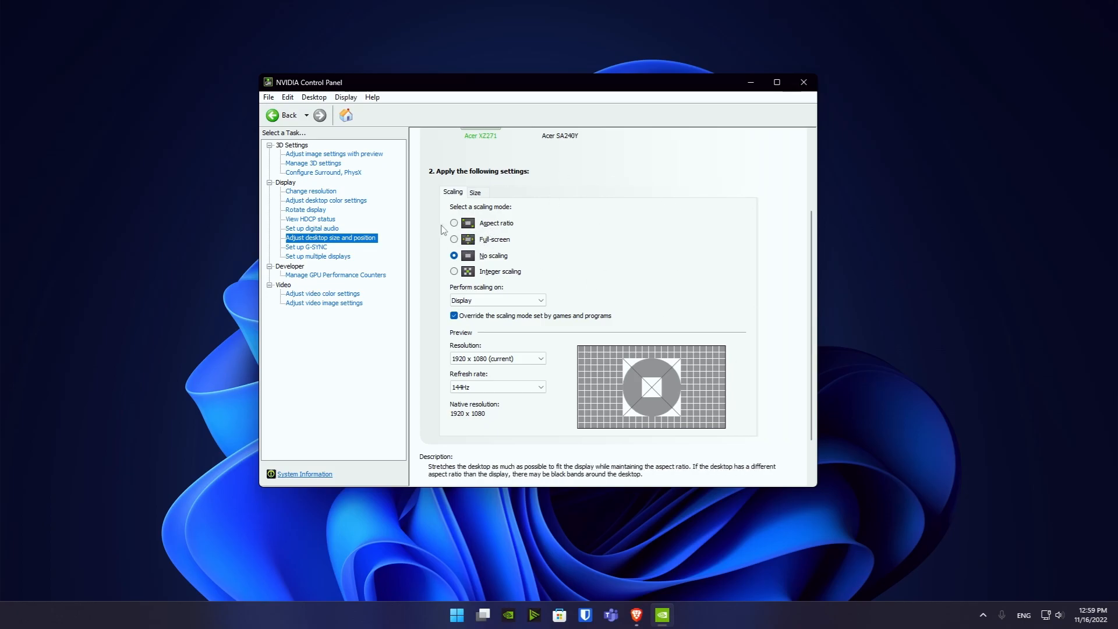
left_click(495, 300)
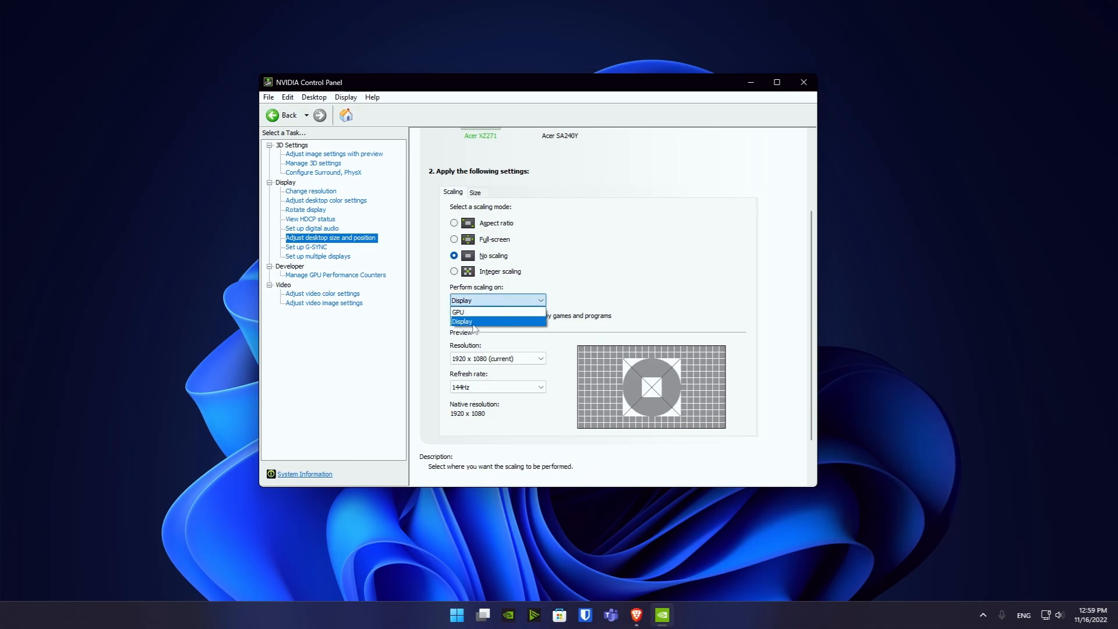
left_click(542, 302)
left_click(542, 299)
left_click(540, 300)
- Look over the remaining scaling settings, including the override for games and programs, and close the NVIDIA Control Panel
scroll(665, 294, "up", 2)
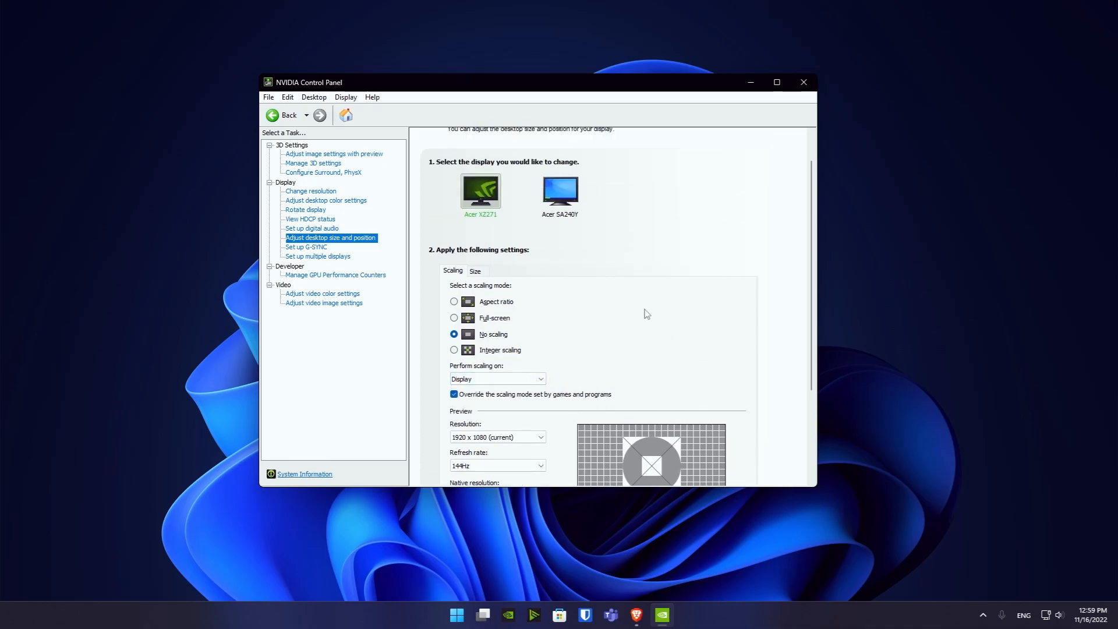
scroll(645, 317, "down", 1)
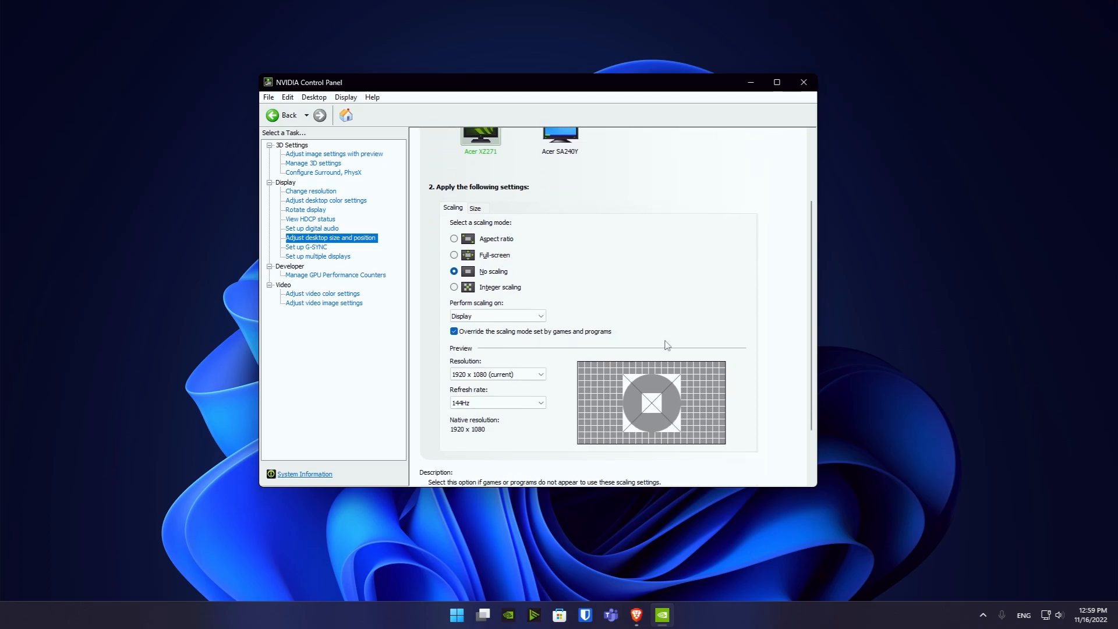
scroll(667, 343, "up", 2)
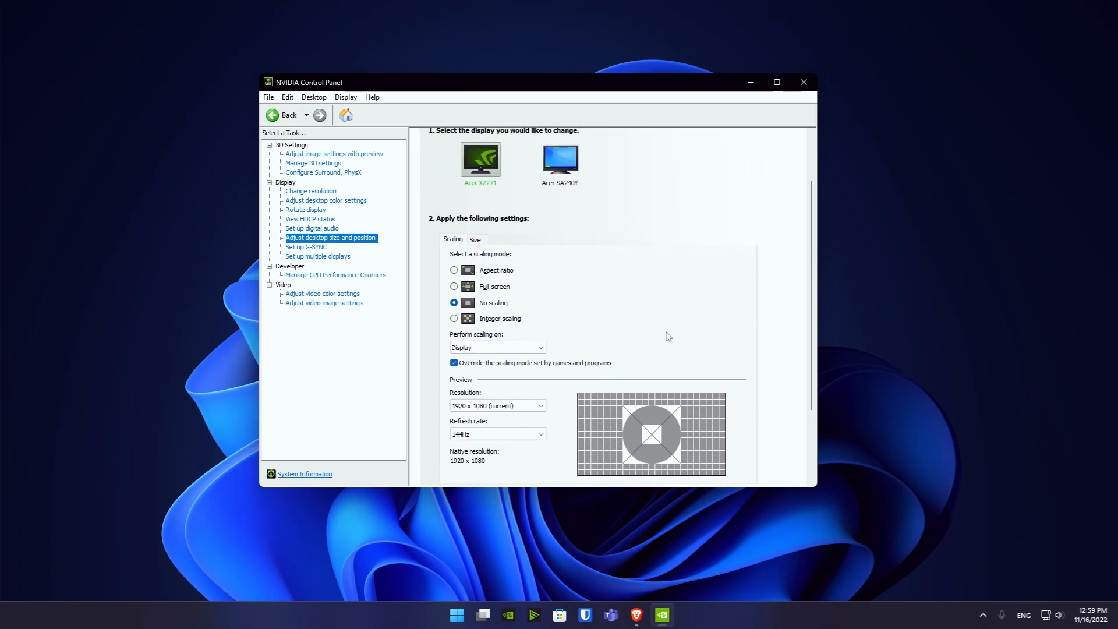
left_click_drag(456, 85, 473, 99)
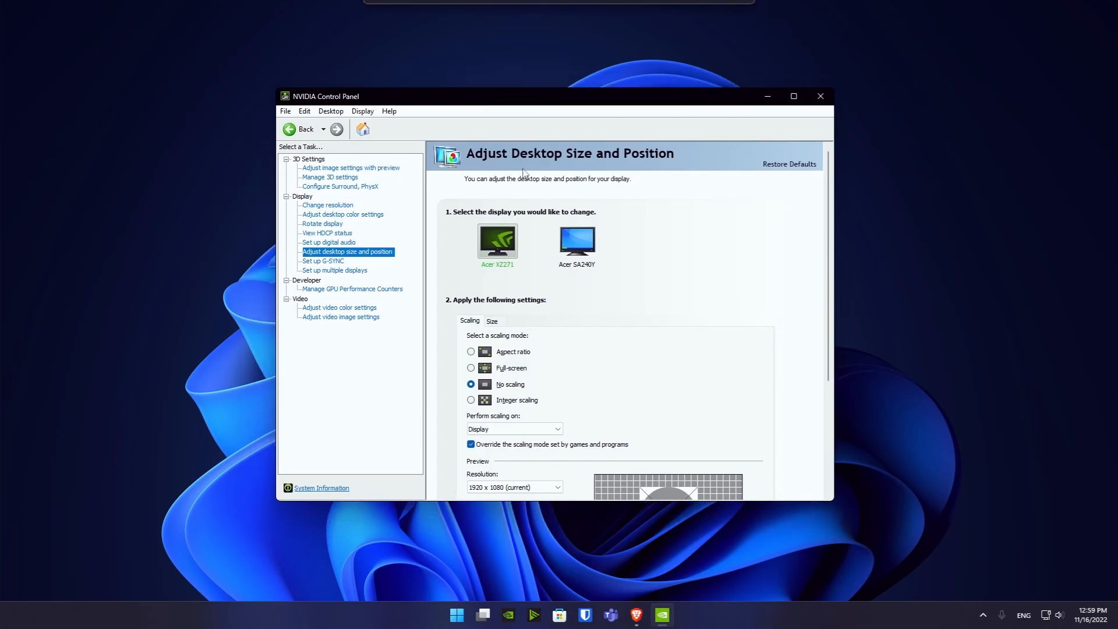
left_click(821, 96)
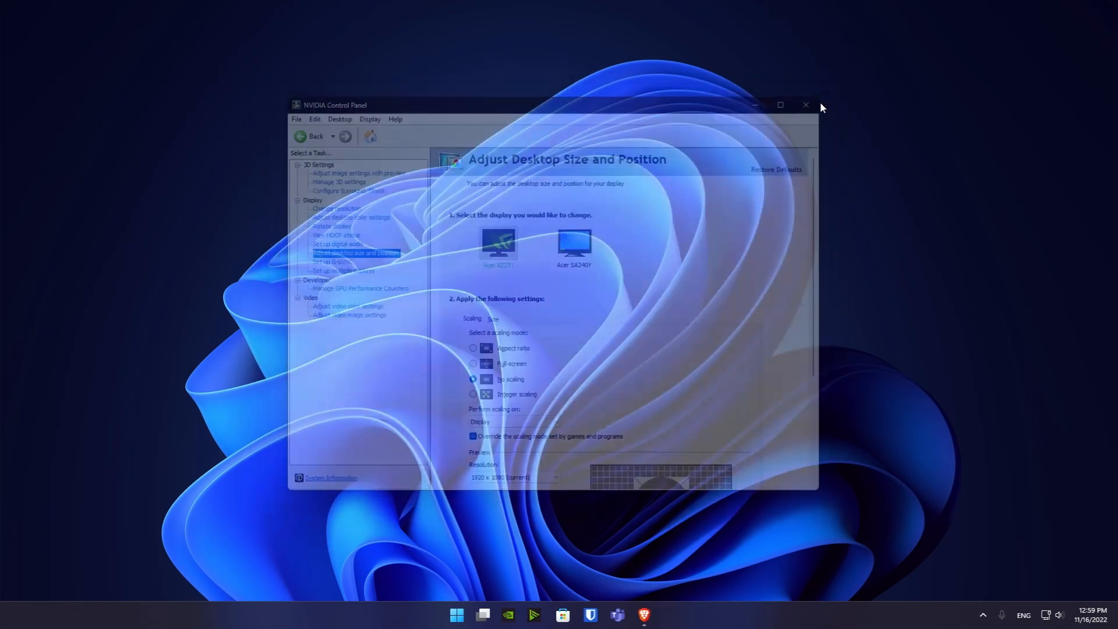